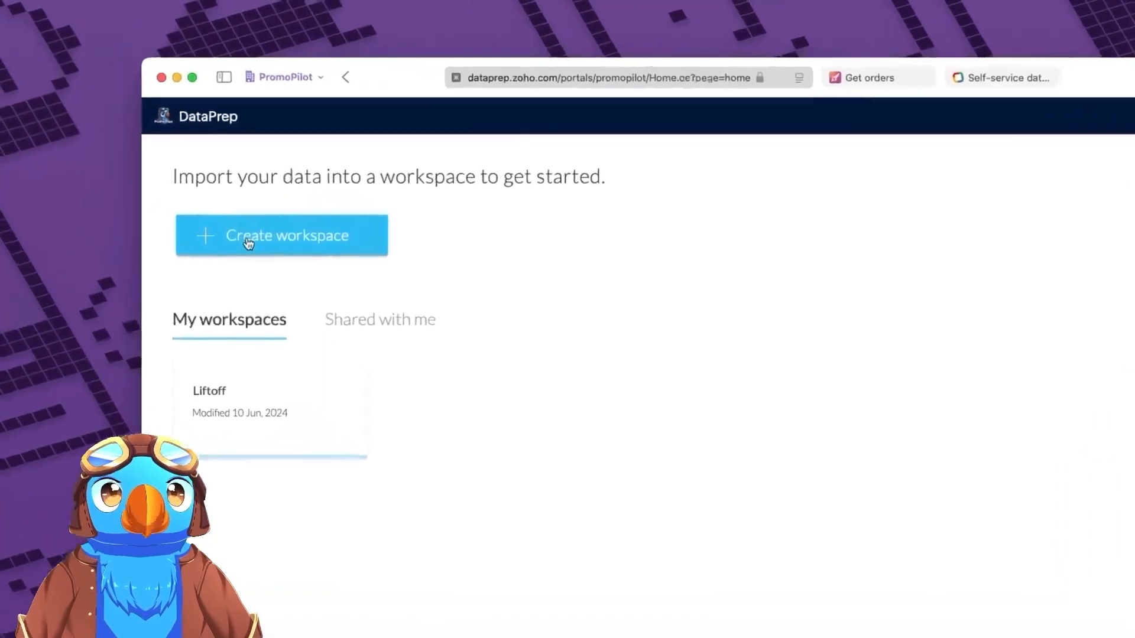
- Create a new workspace named "Liftoff Demo"
left_click(186, 202)
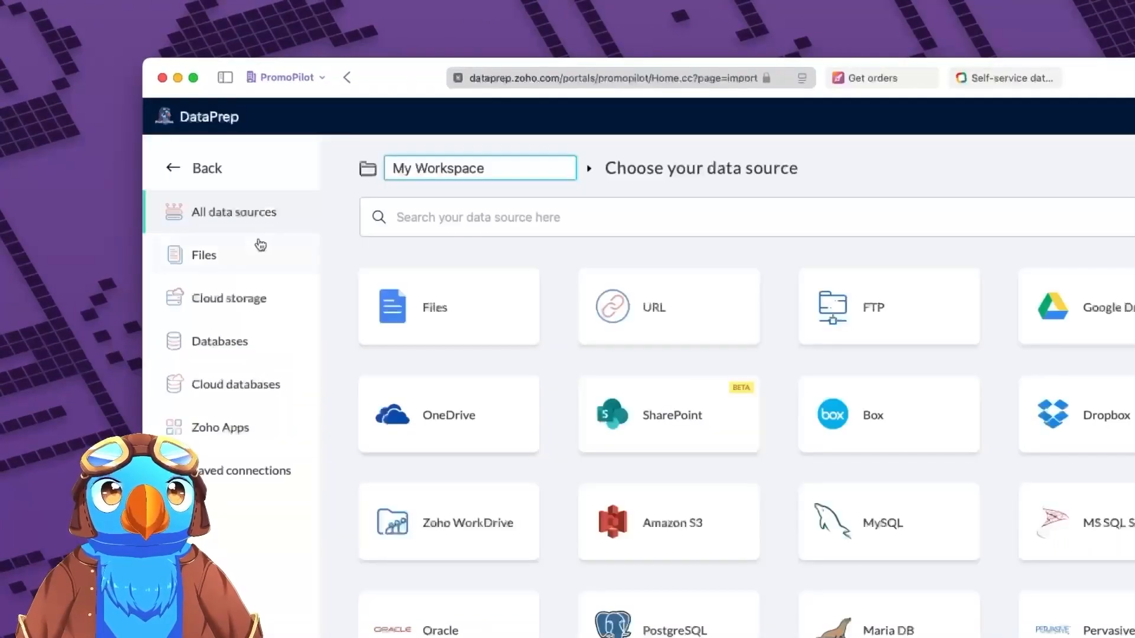
left_click(474, 169)
type("Li")
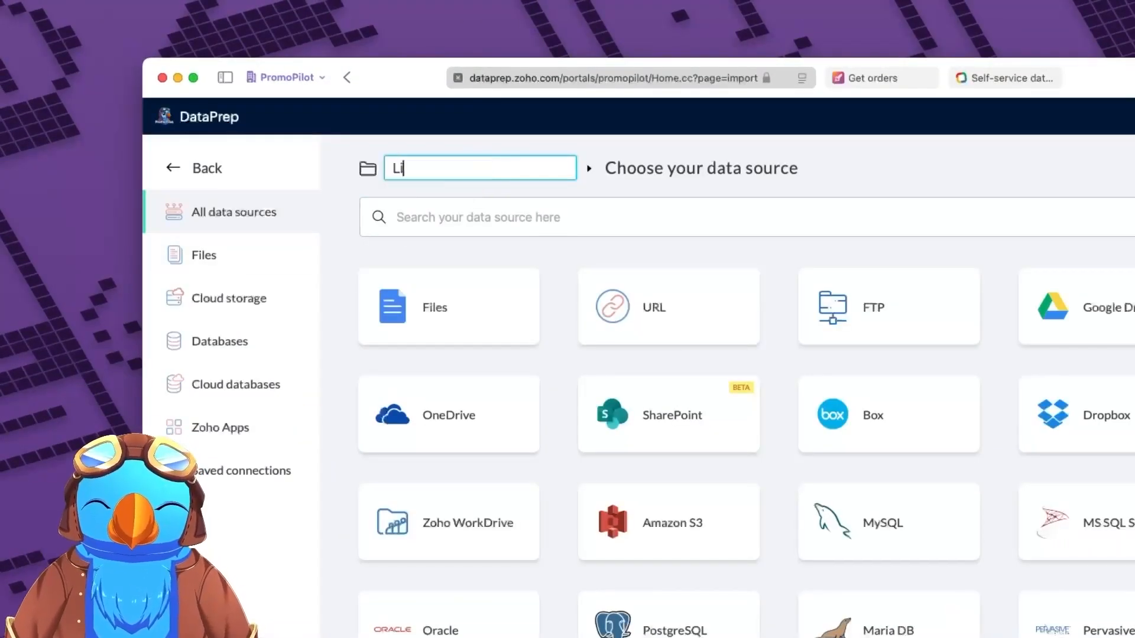
type("ftoff Demo")
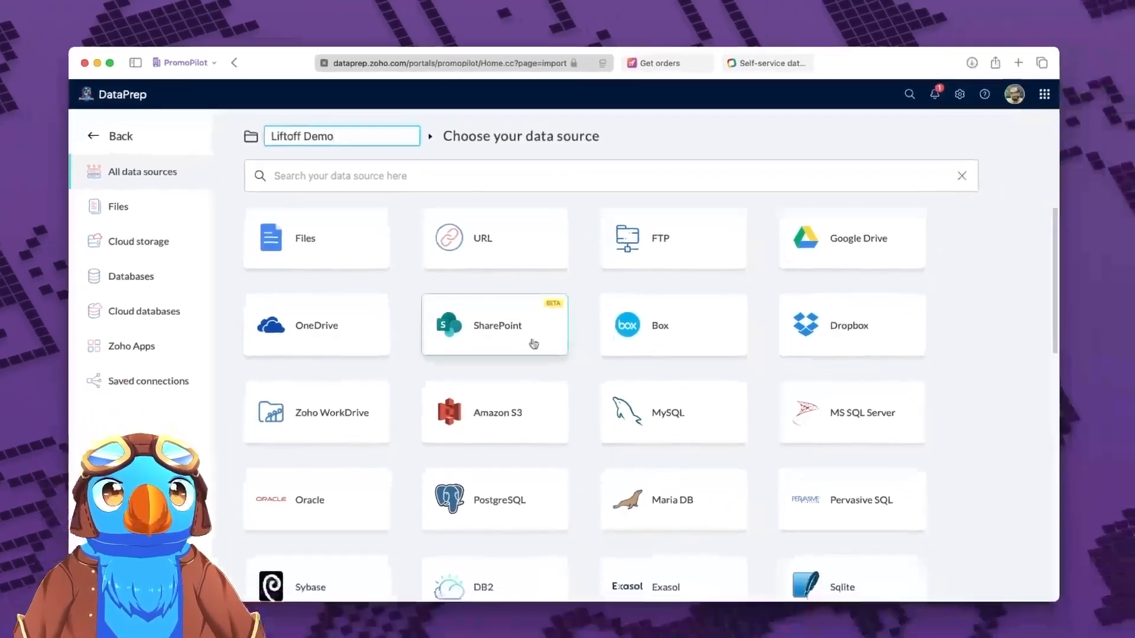
- Choose URL as the workspace's data source and name the dataset "Demo Orders"
scroll(533, 344, "down", 8)
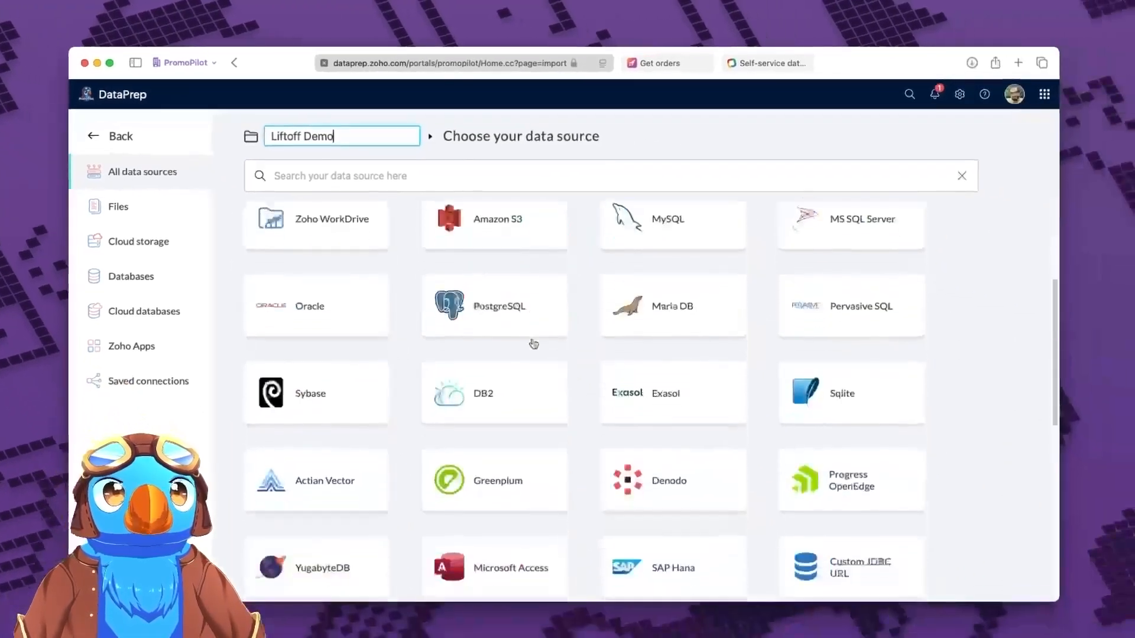
scroll(534, 345, "down", 5)
scroll(534, 344, "up", 6)
scroll(534, 344, "up", 8)
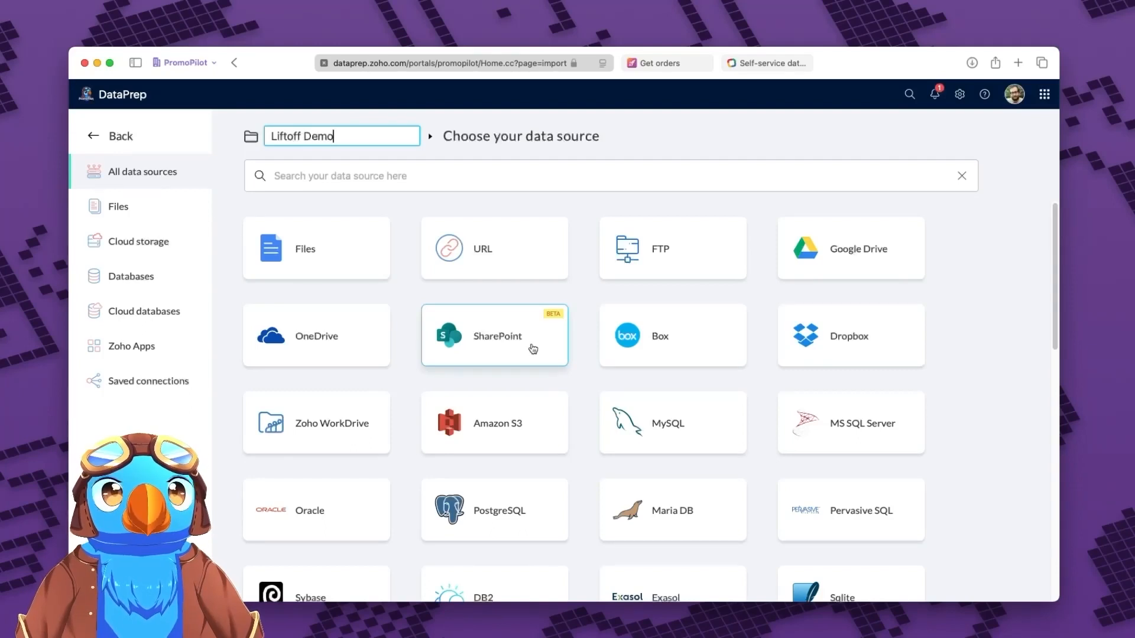
left_click(496, 255)
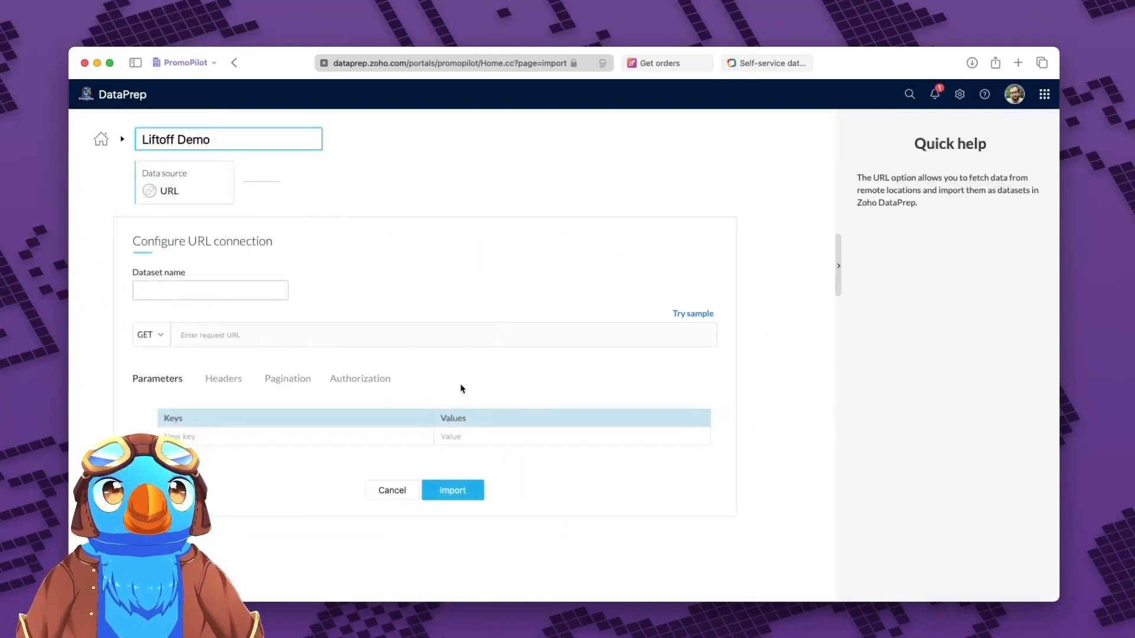
left_click(264, 288)
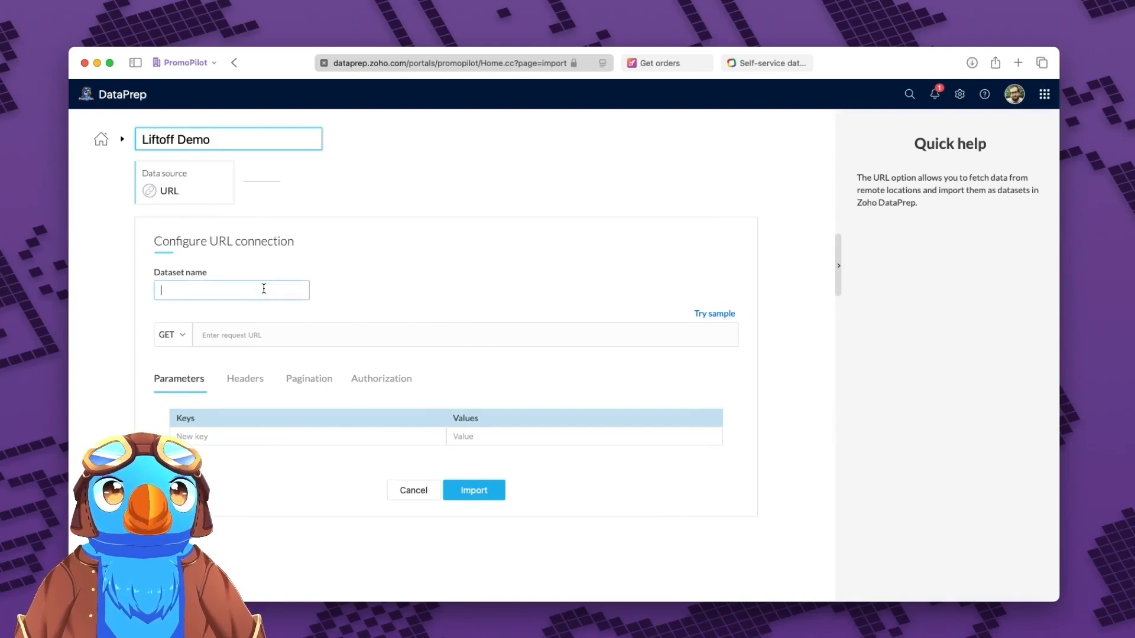
type("Demo Orders")
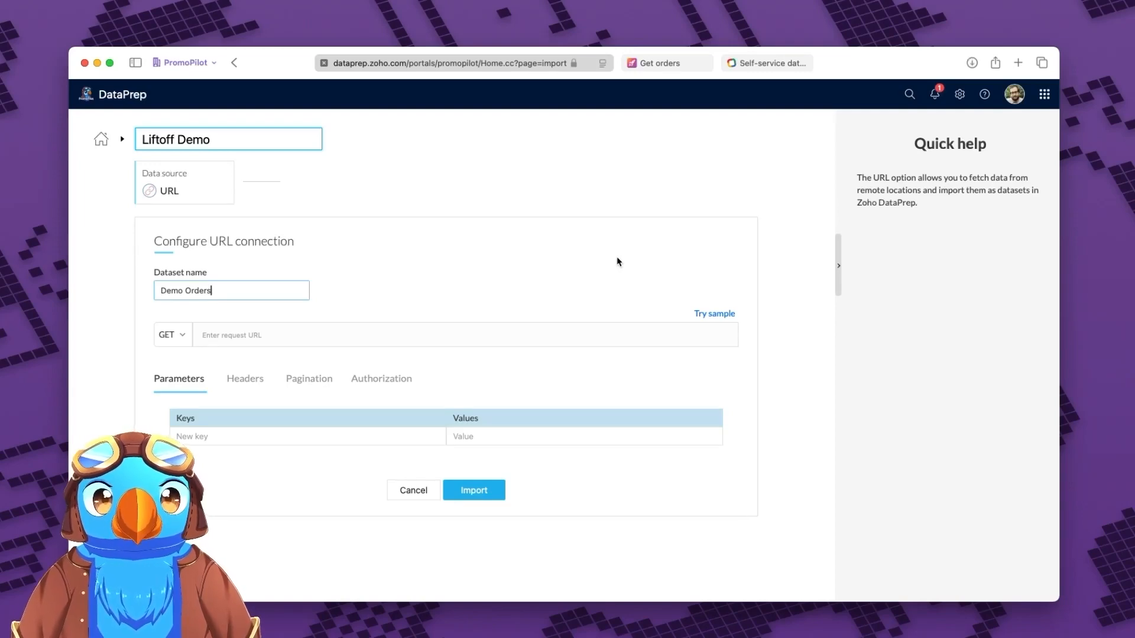
left_click(666, 63)
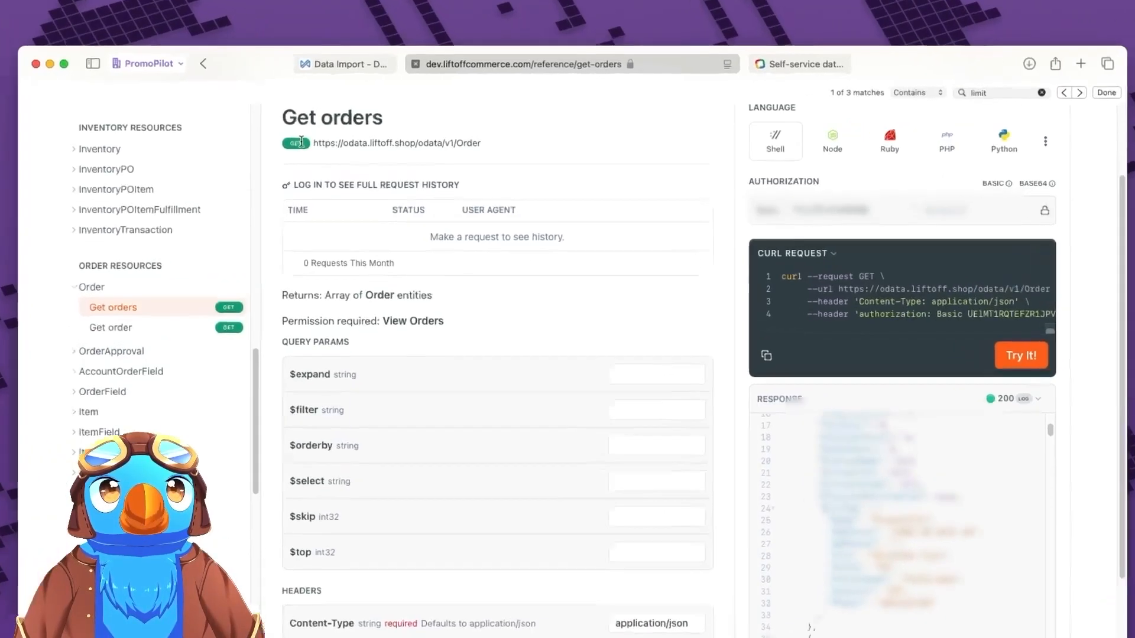
left_click_drag(314, 144, 480, 171)
key("ctrl+c")
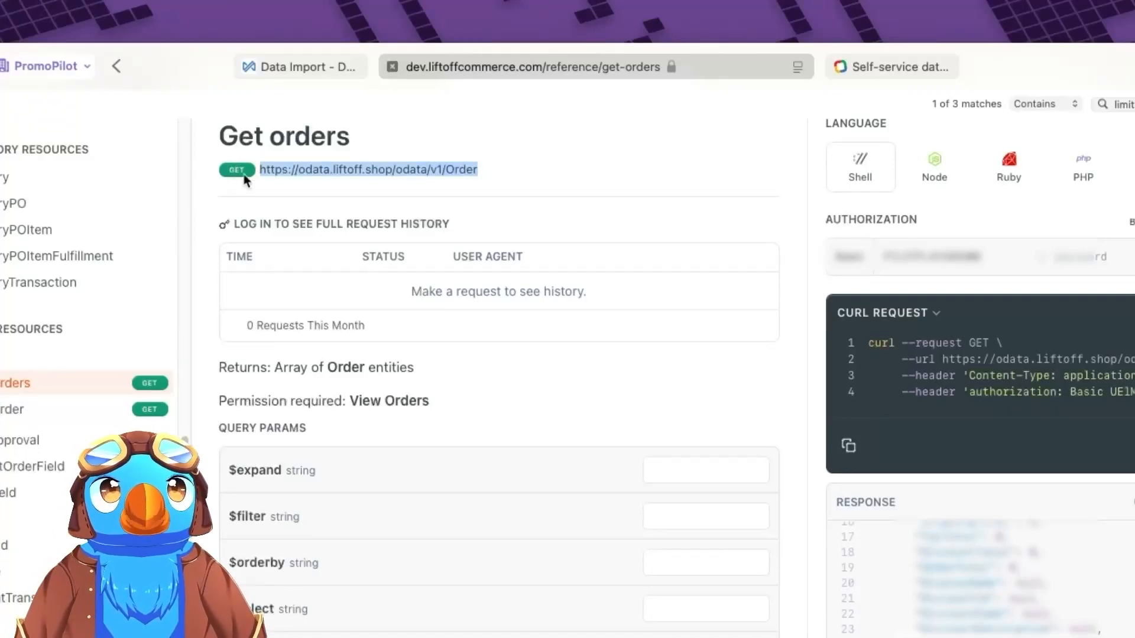
mouse_move(310, 72)
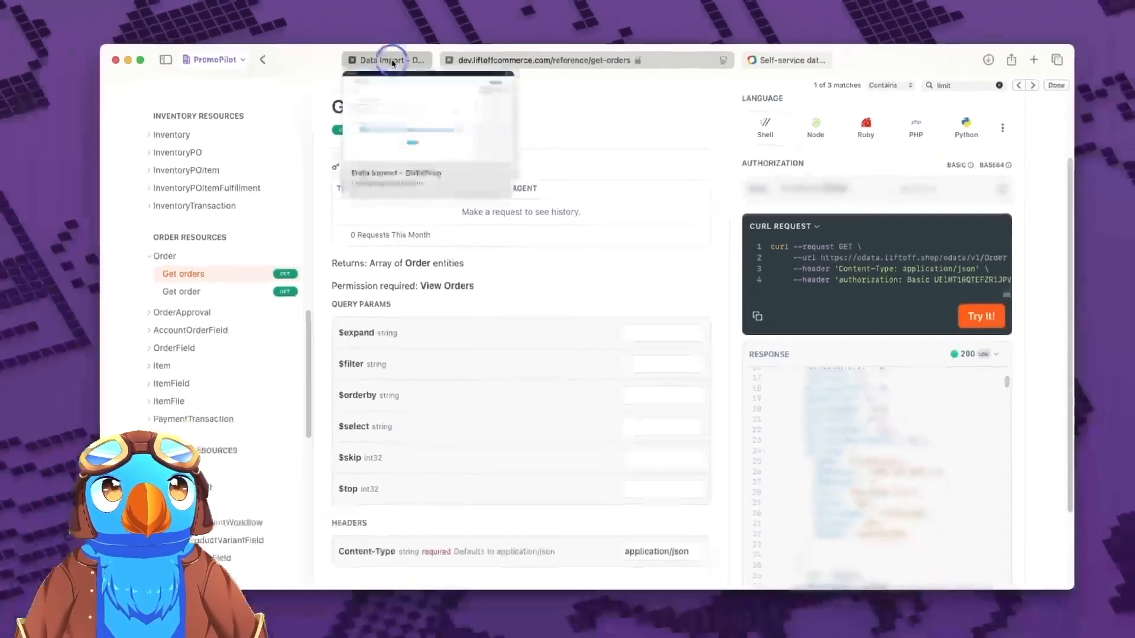
left_click(392, 61)
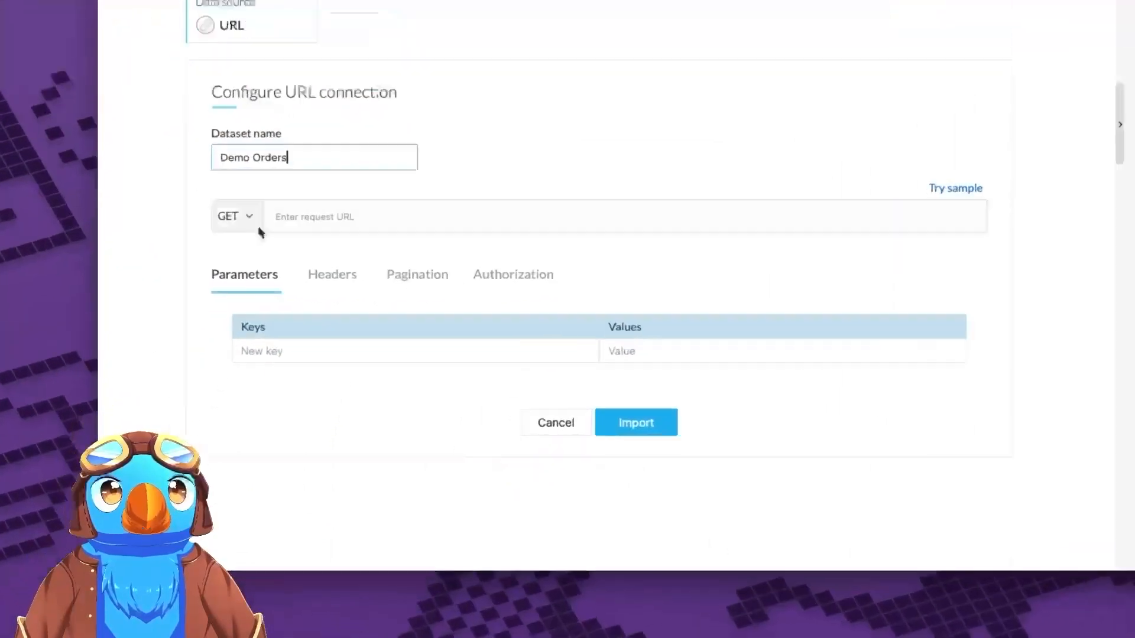
left_click(249, 217)
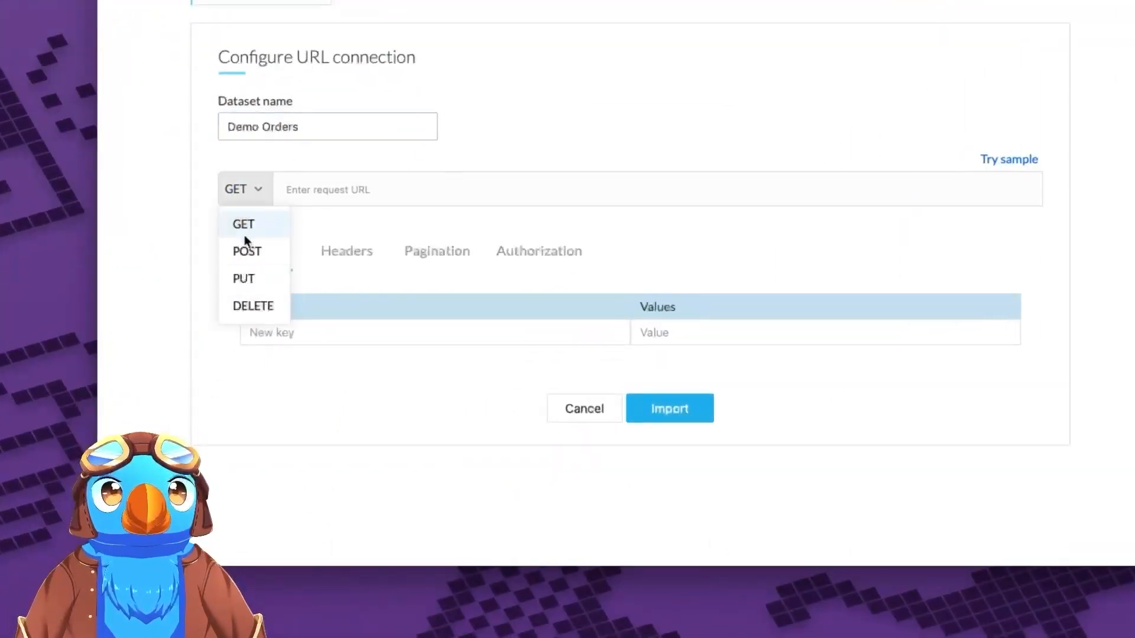
left_click(249, 223)
left_click(357, 188)
key("ctrl+v")
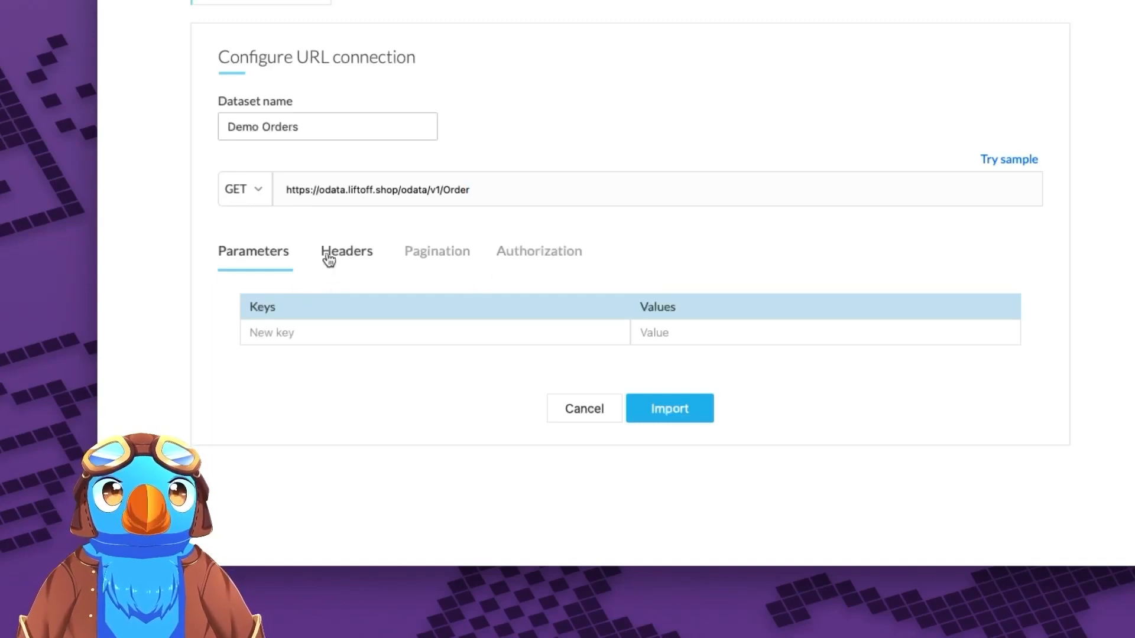
- Set pagination to Offset and limit, with $skip as the offset parameter and $top as the limit parameter
left_click(454, 253)
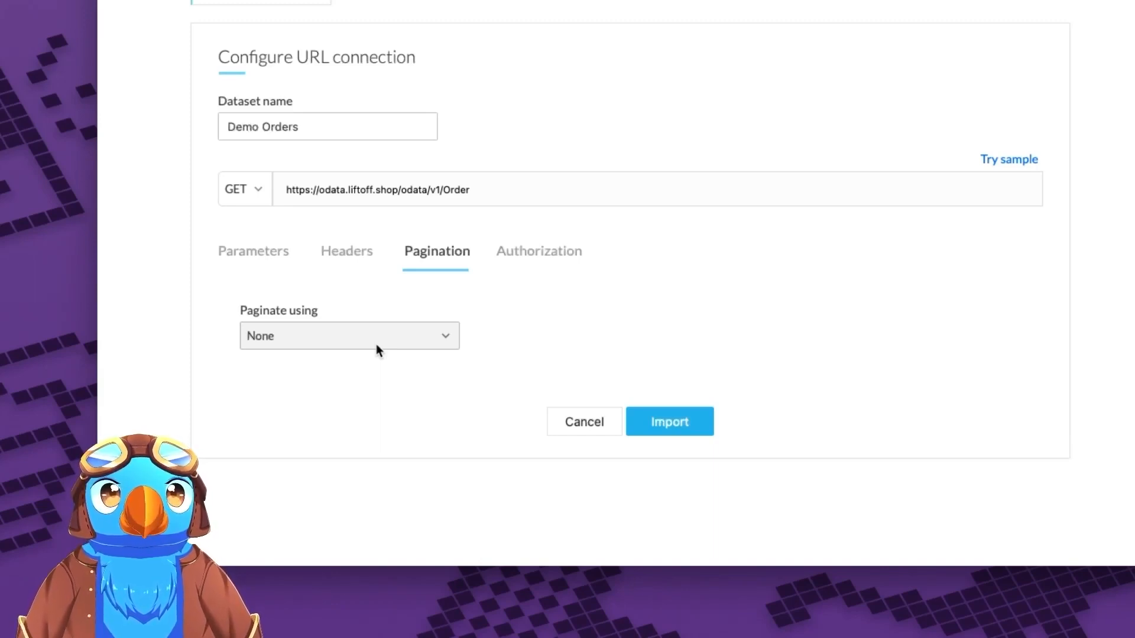
left_click(376, 344)
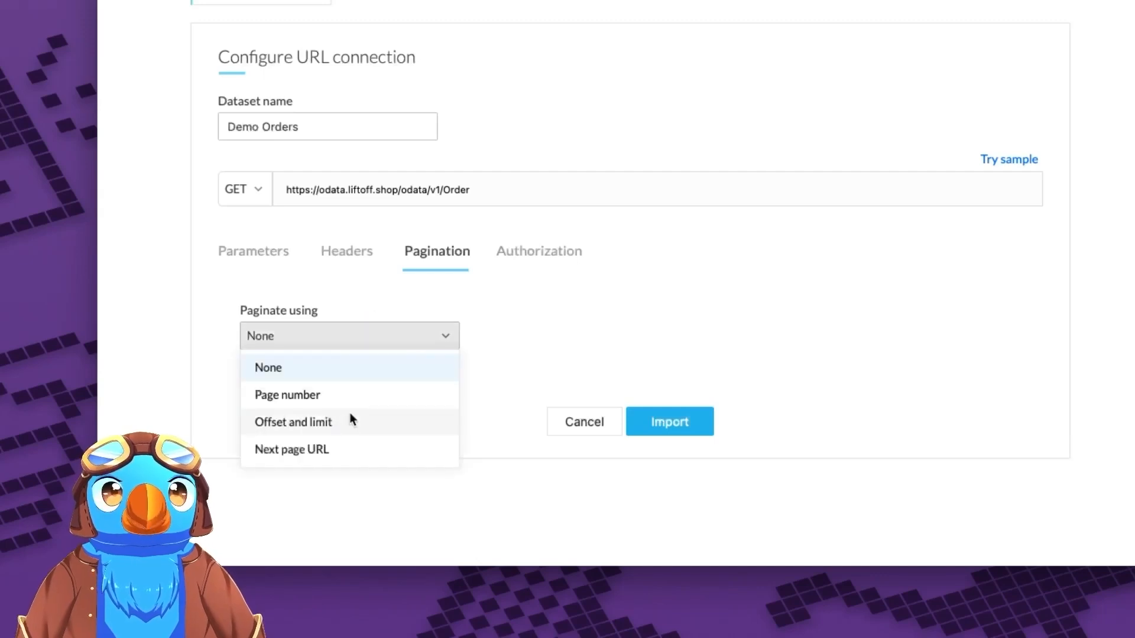
left_click(316, 425)
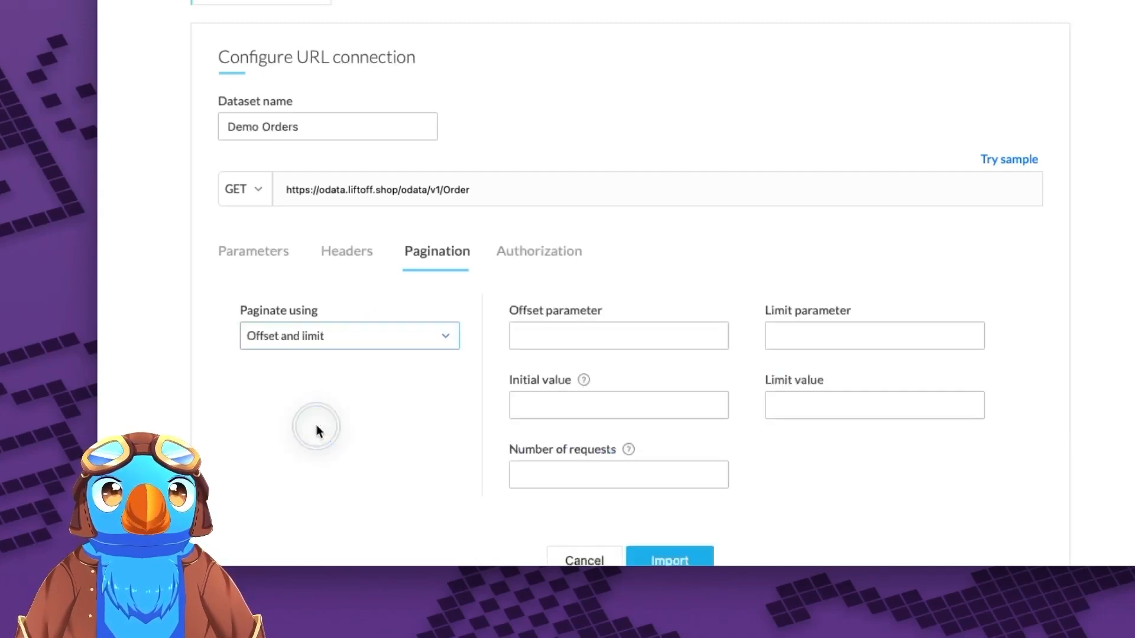
left_click(640, 337)
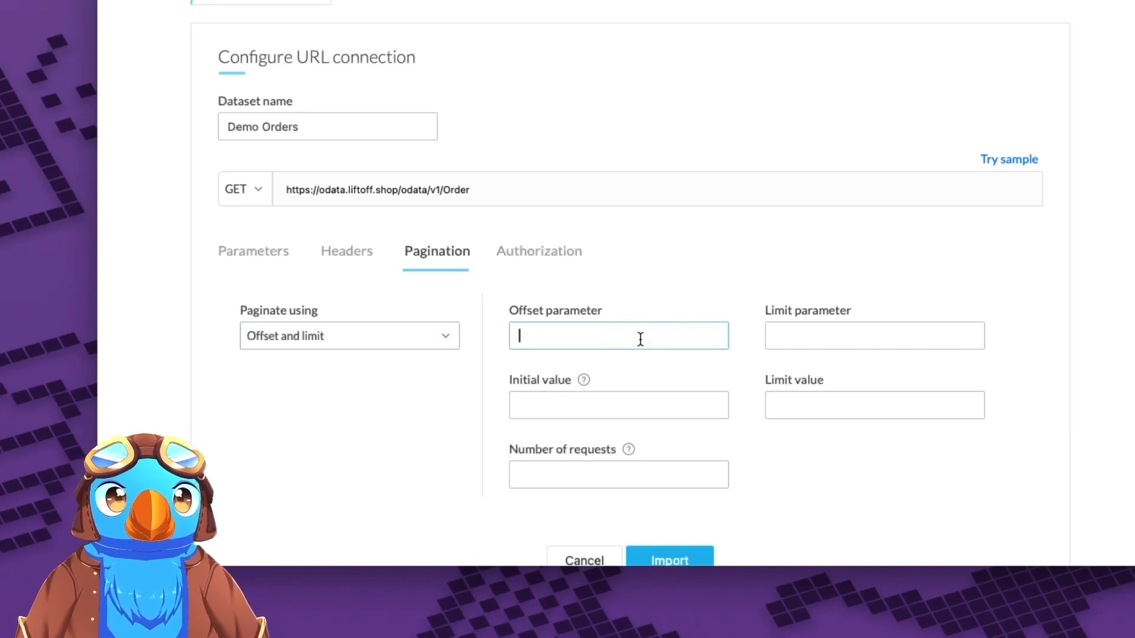
type("$skip")
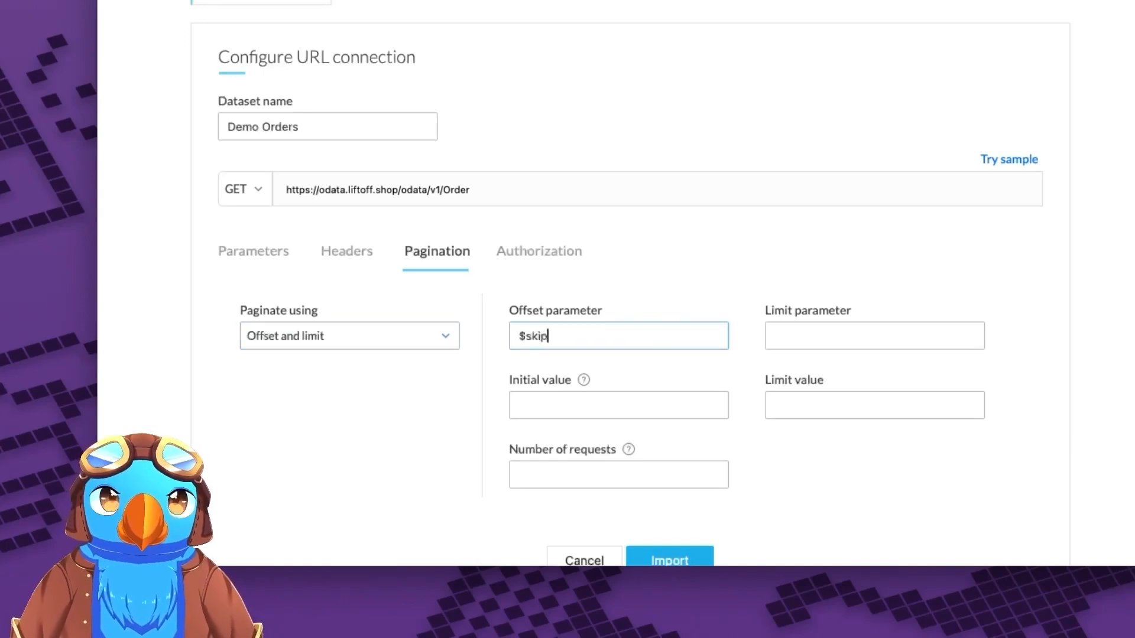
left_click(837, 336)
type("$top")
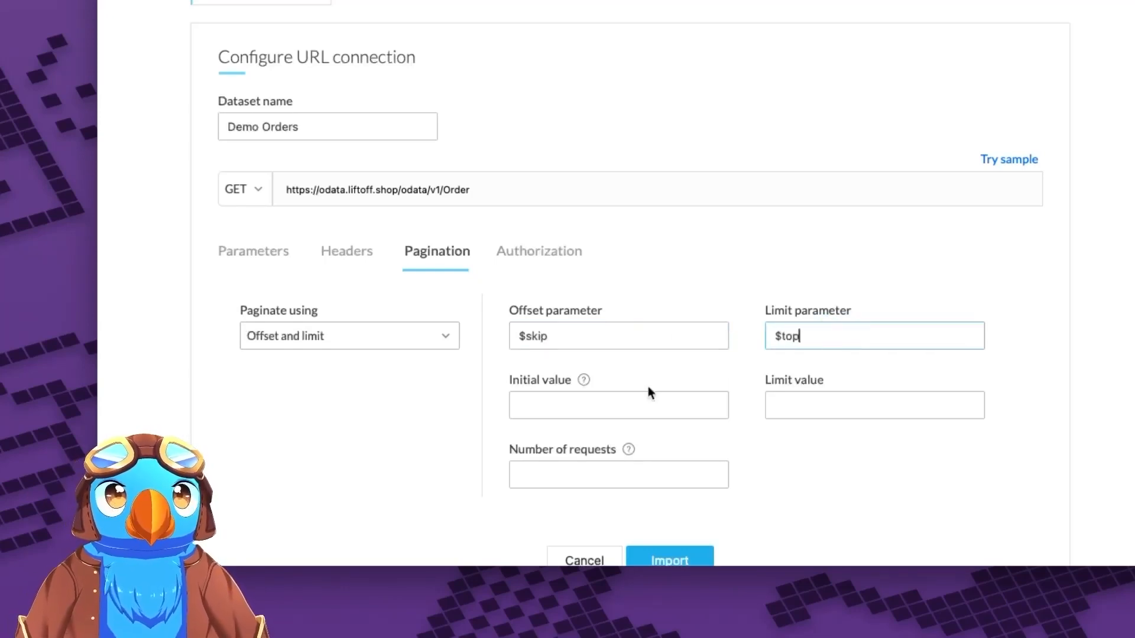
- Set the pagination's initial value to 0, limit value to 100 and number of requests to 1
left_click(606, 404)
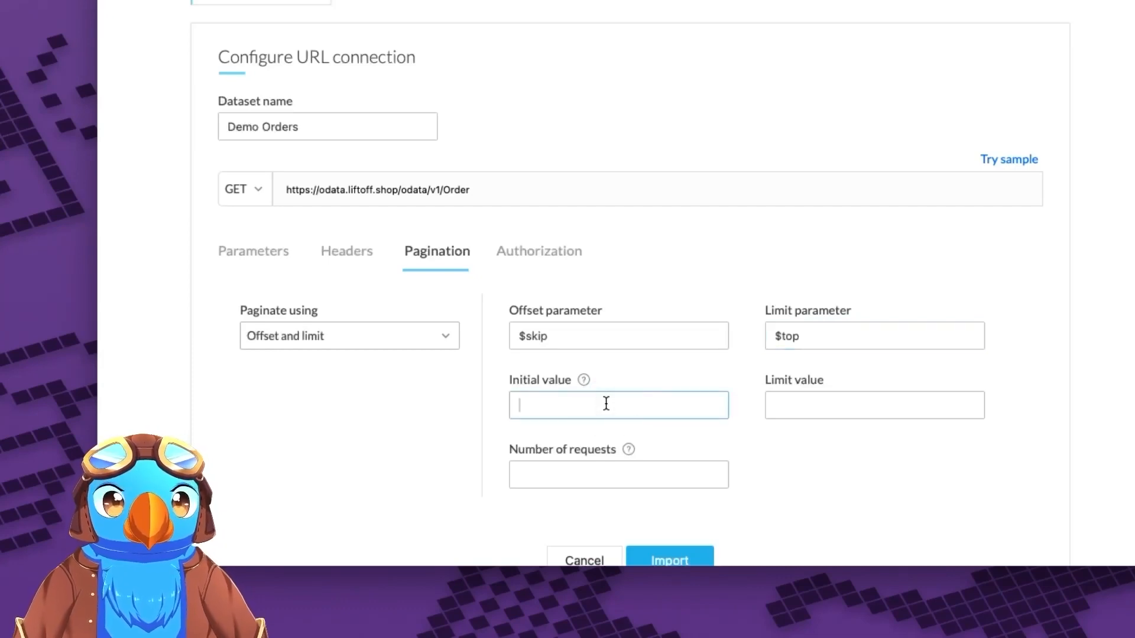
type("0")
key("Tab")
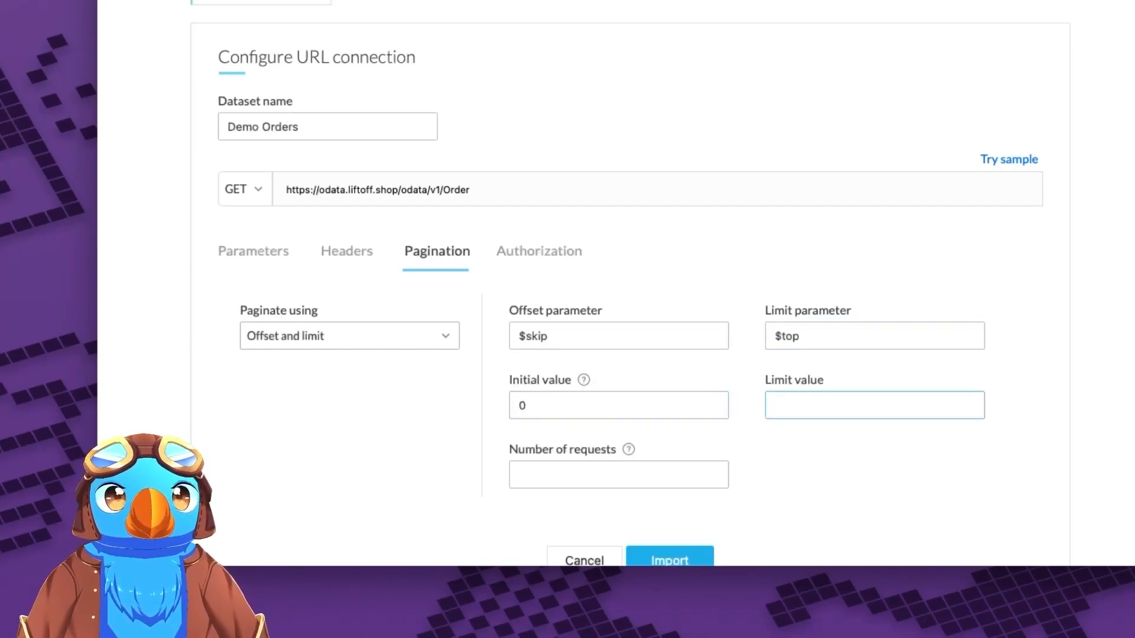
type("100")
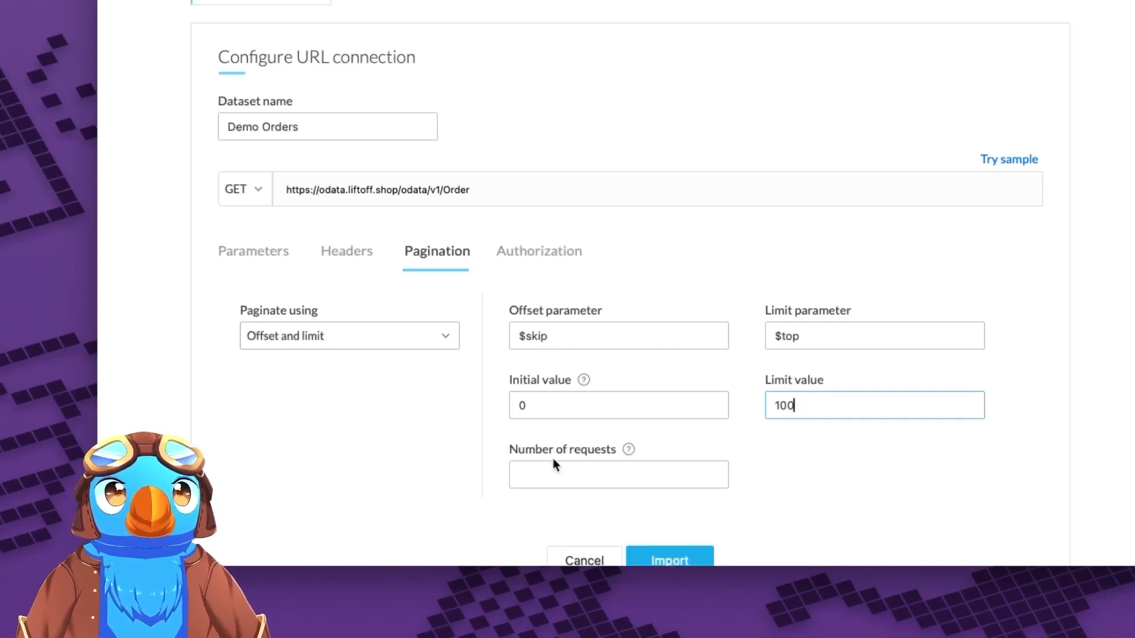
left_click(548, 474)
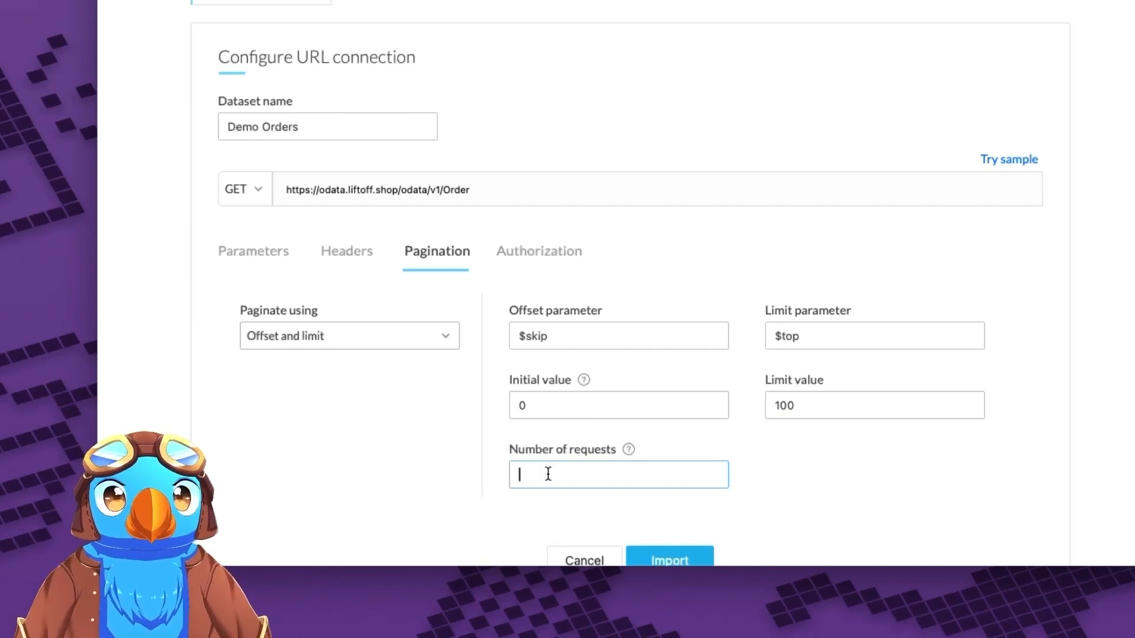
type("1")
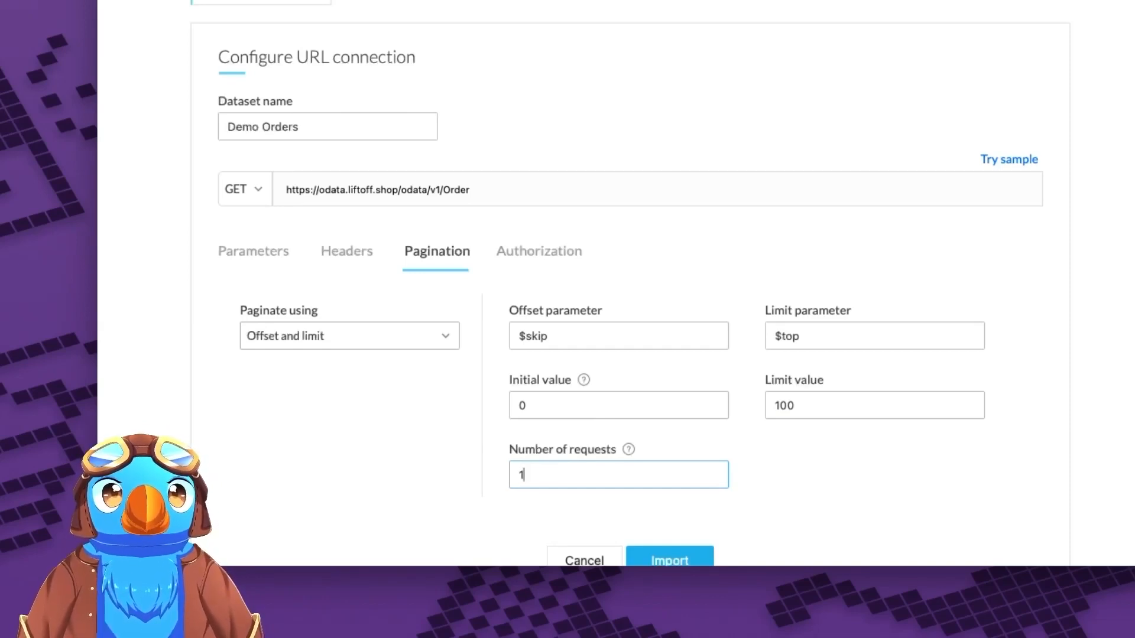
left_click(707, 223)
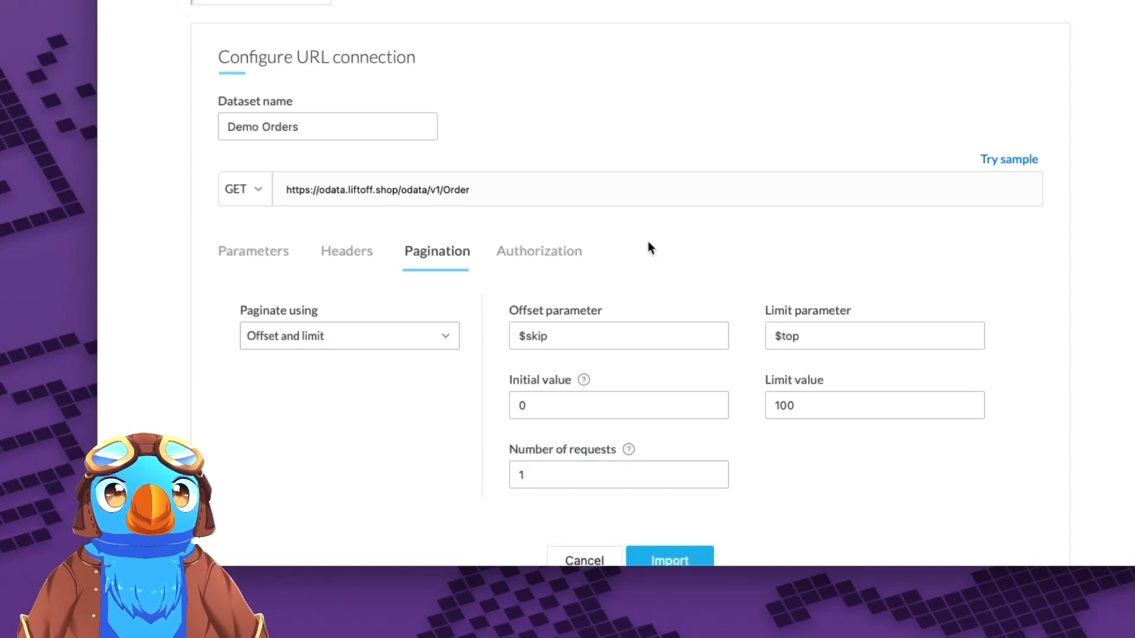
- Set the authorization method to Basic Auth and name the connection "Demo Playground Orders"
left_click(565, 262)
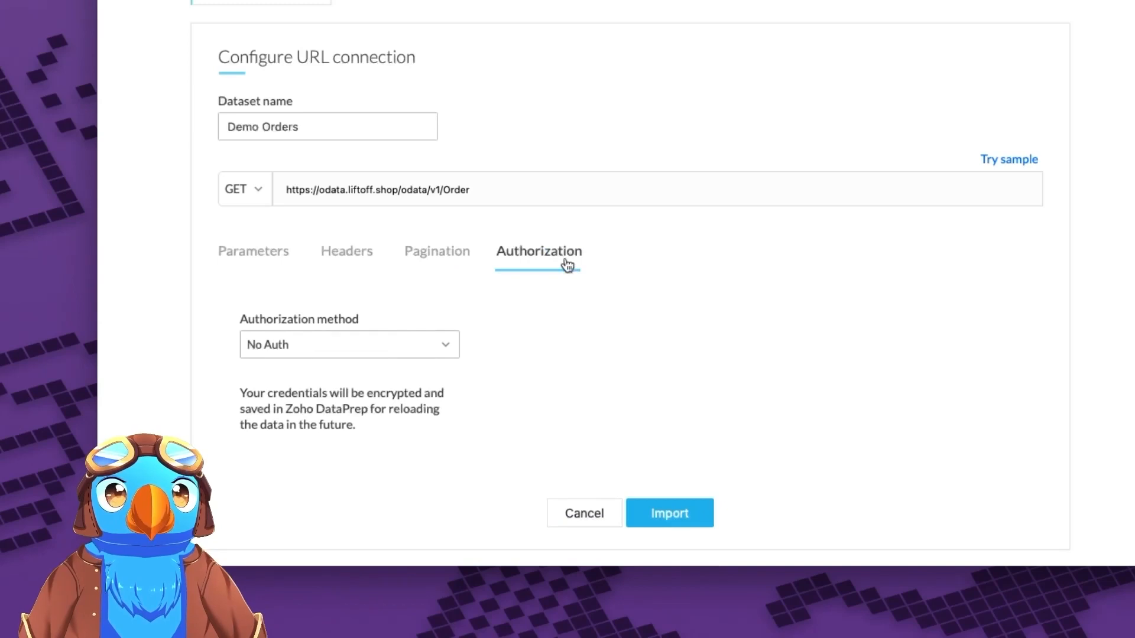
left_click(363, 350)
left_click(338, 407)
left_click(304, 482)
type("Demo ")
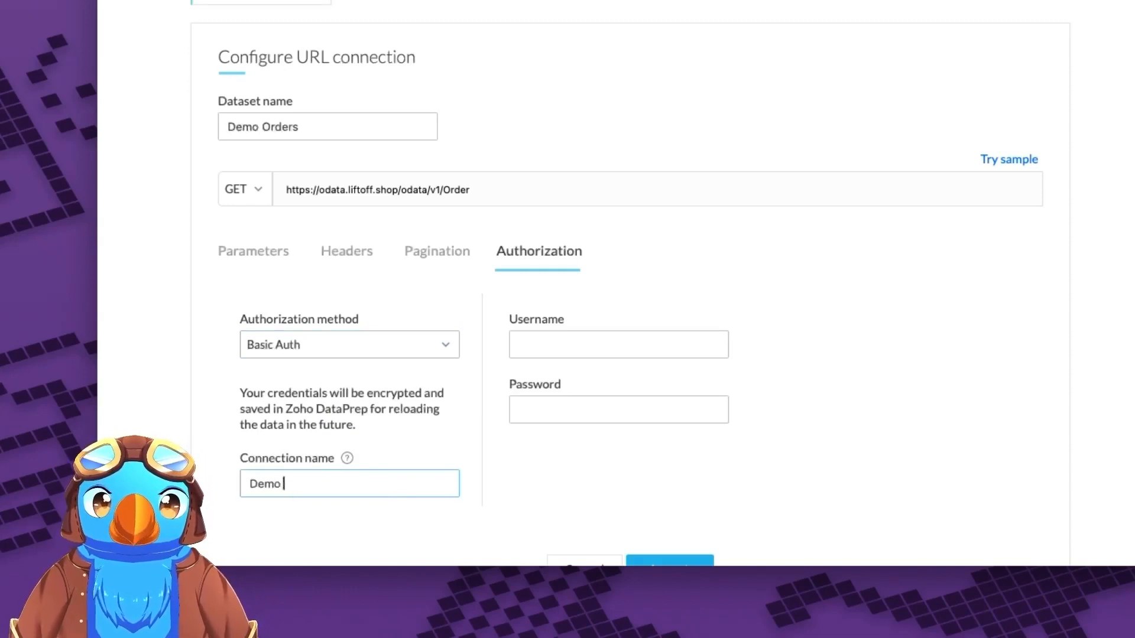
type("Playground")
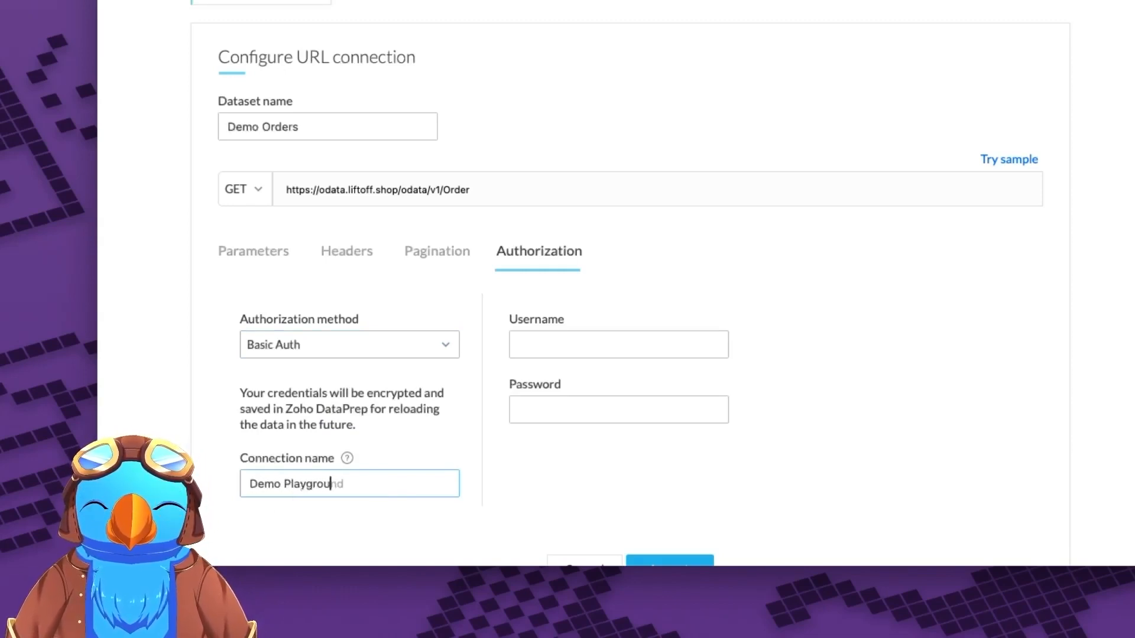
type(" Orders")
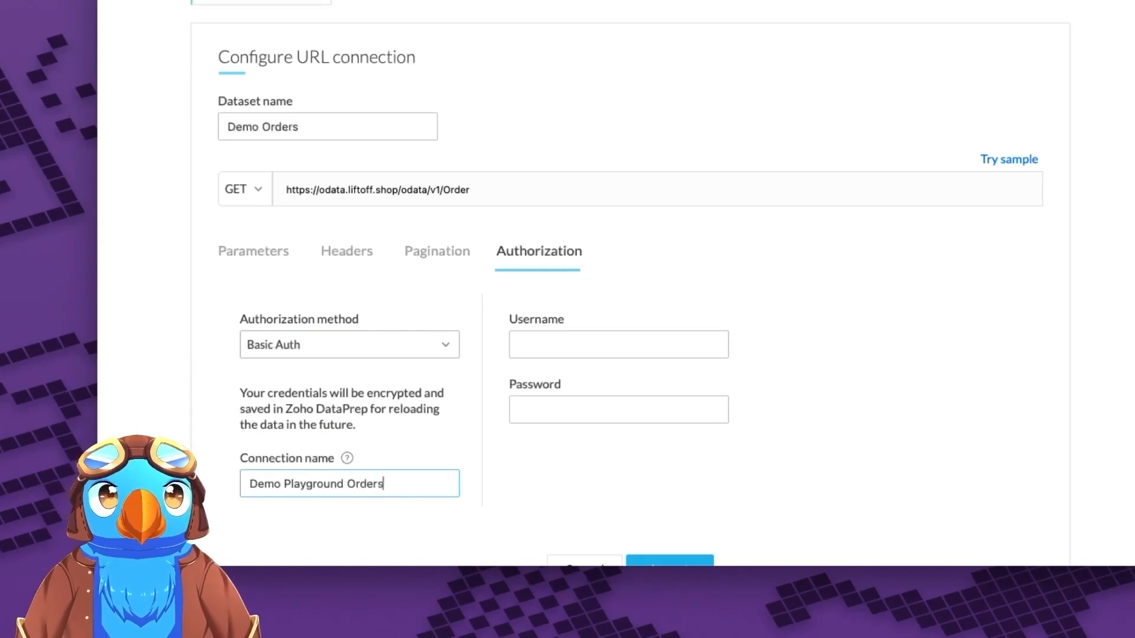
- Enter the API username and password for the connection and import the dataset
left_click(546, 353)
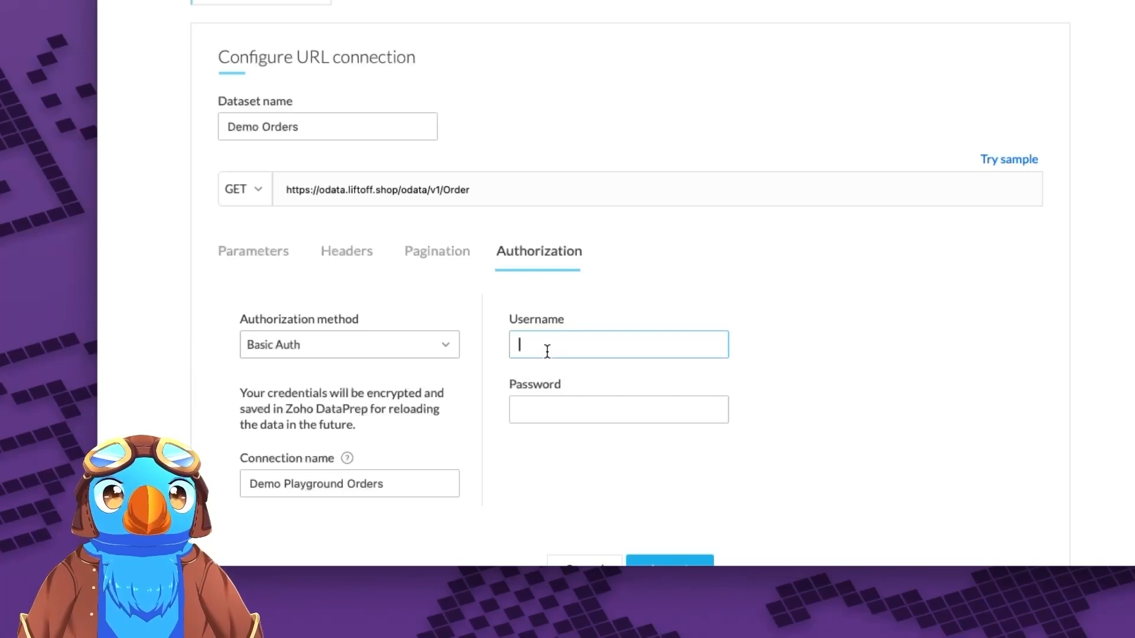
left_click(616, 402)
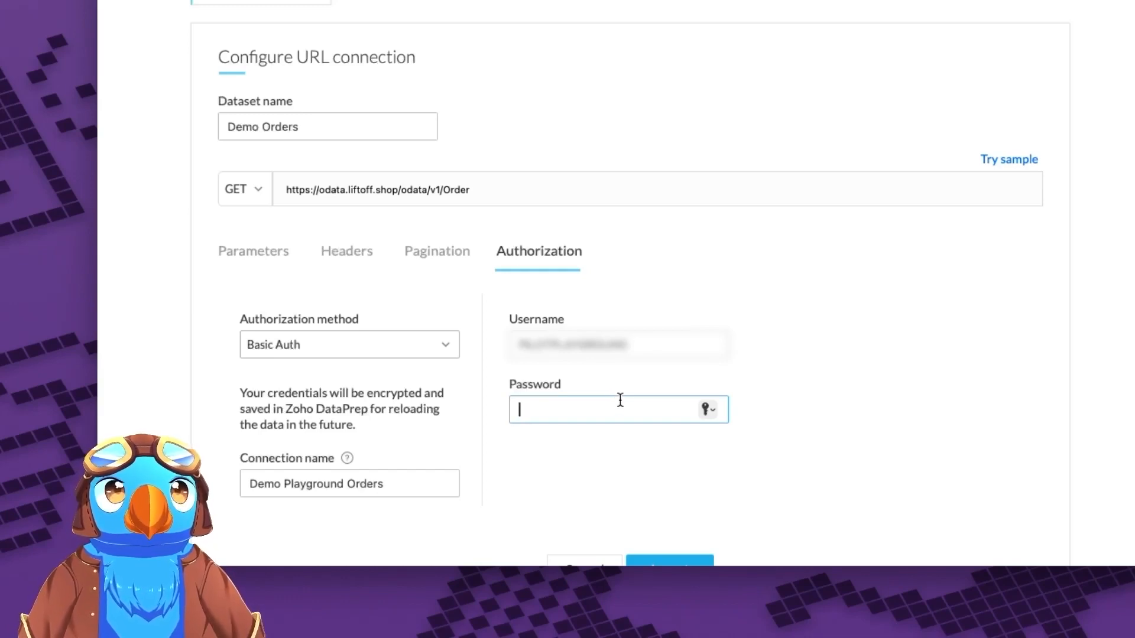
key("super+v")
scroll(763, 441, "down", 1)
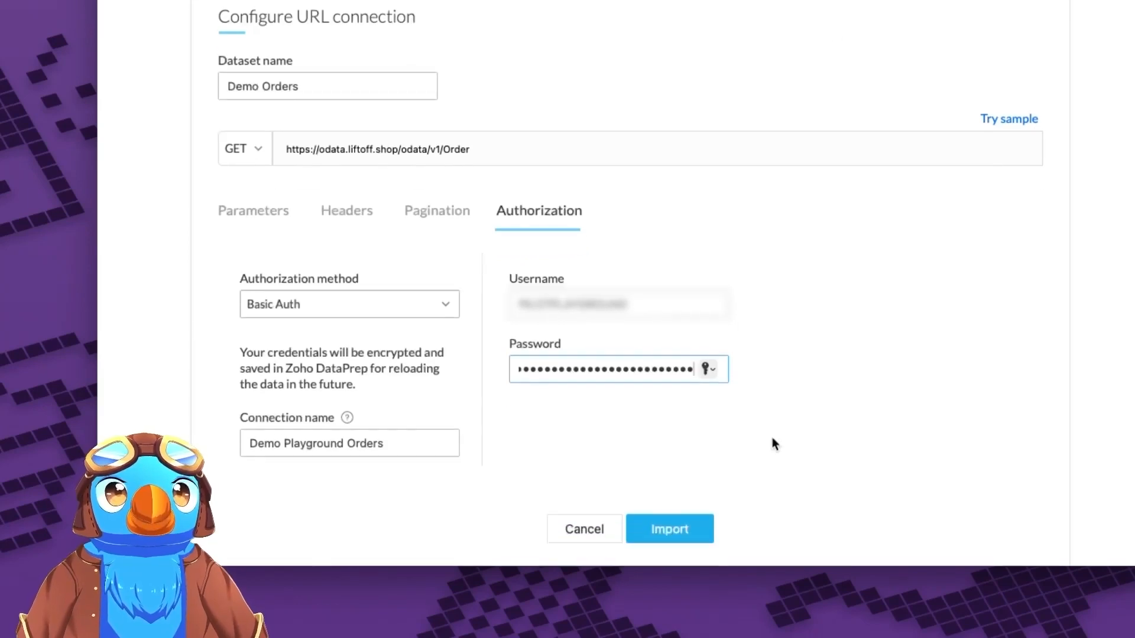
left_click(683, 530)
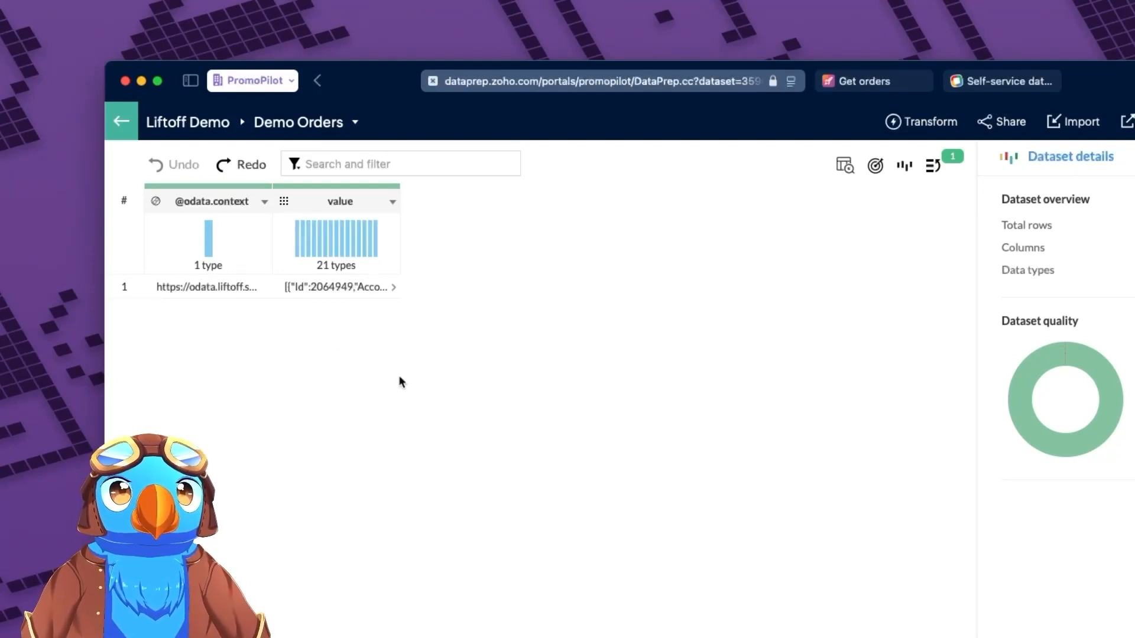
- Extract the value column's list items into rows in a new column named "Data"
left_click(393, 204)
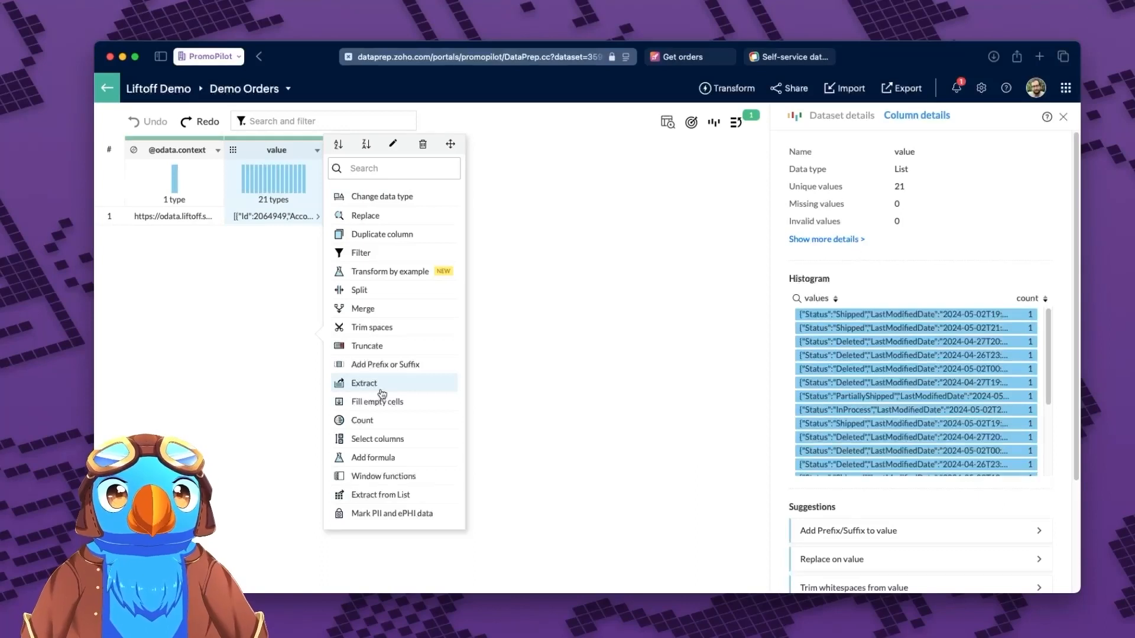
left_click(382, 495)
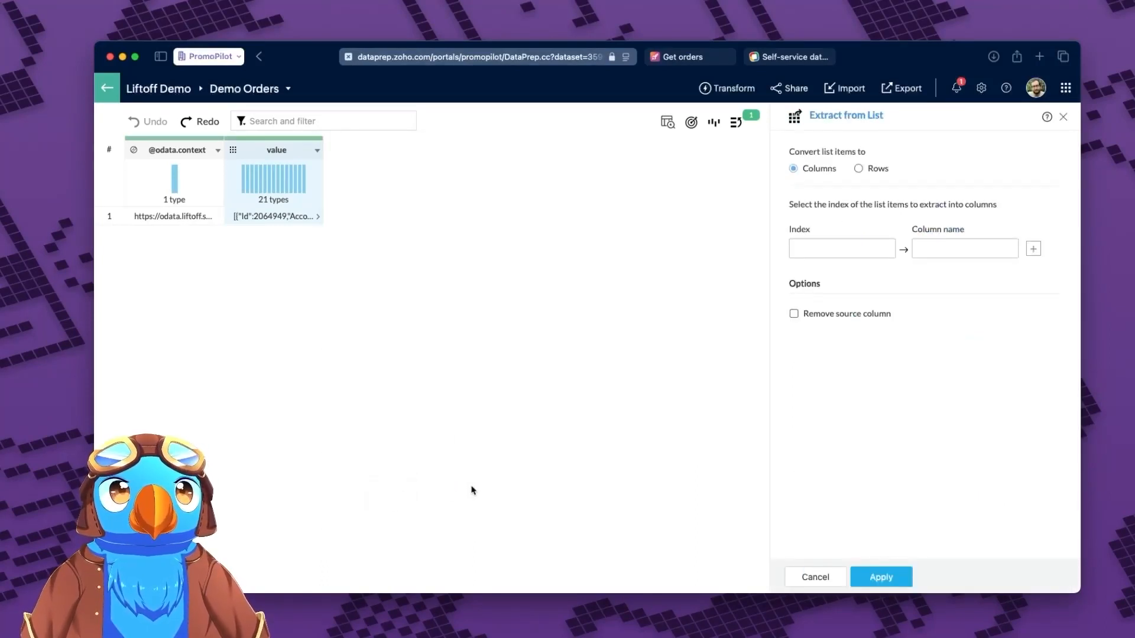
left_click(860, 168)
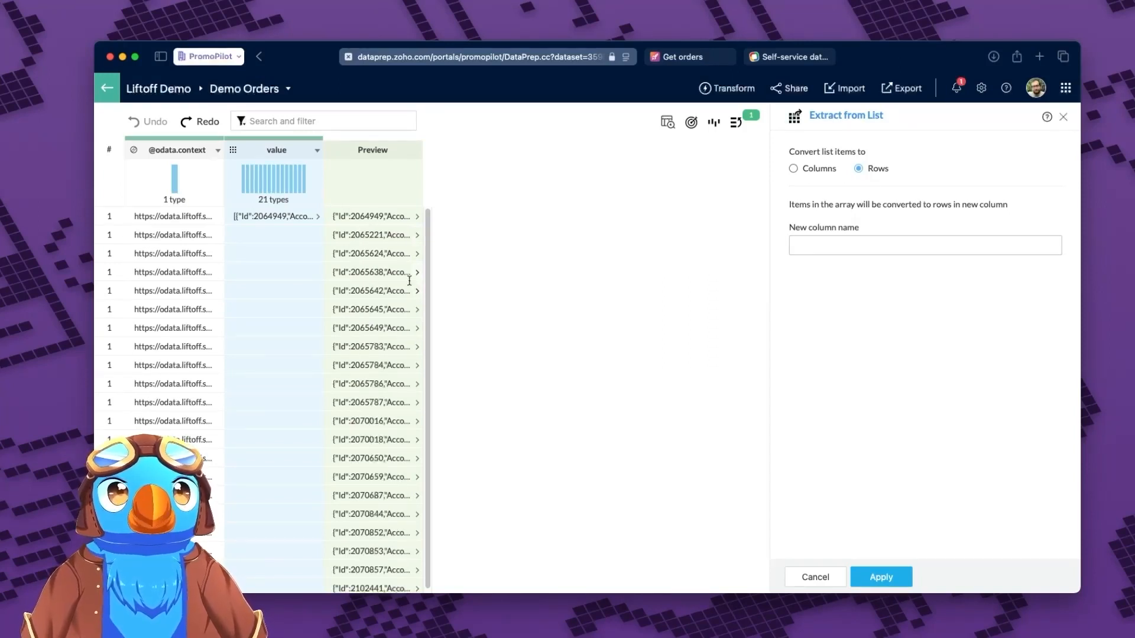
left_click(825, 242)
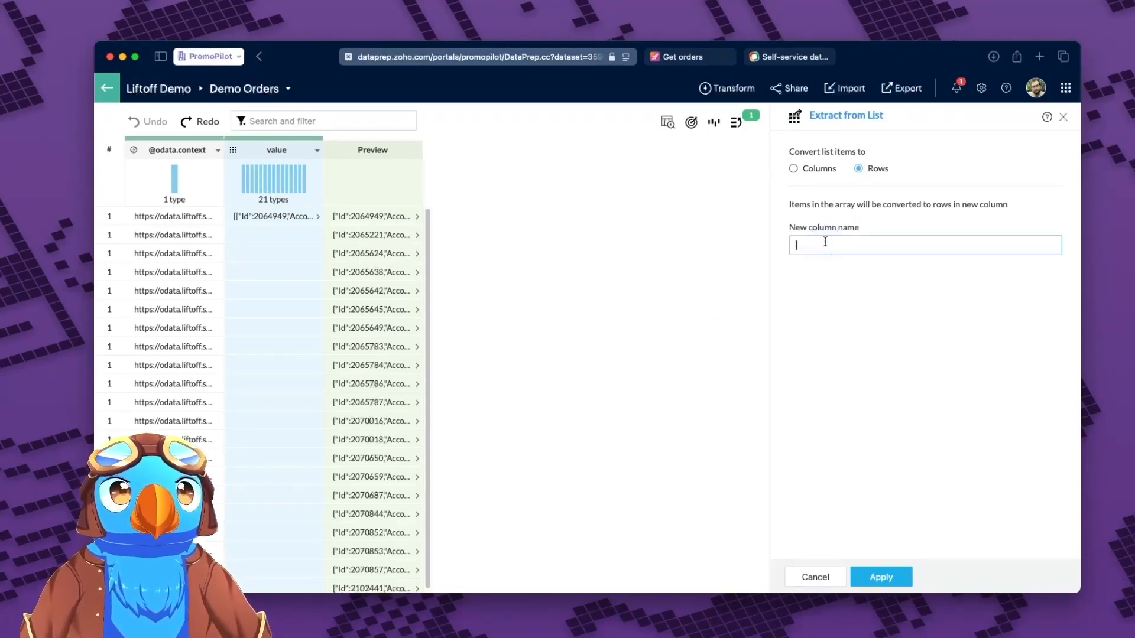
type("Data")
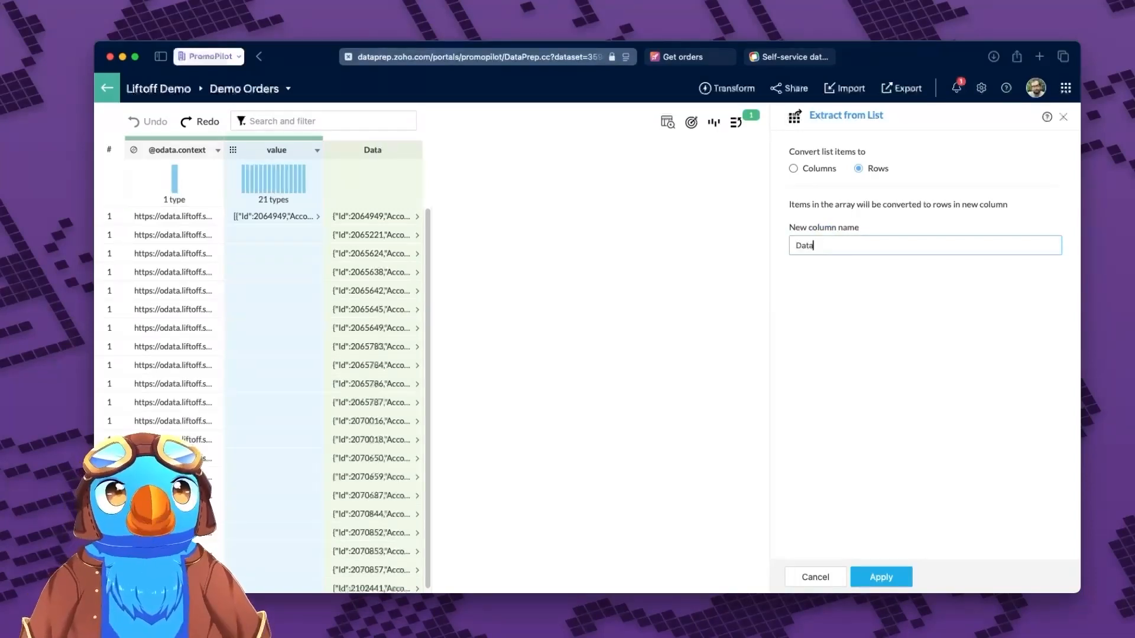
left_click(875, 578)
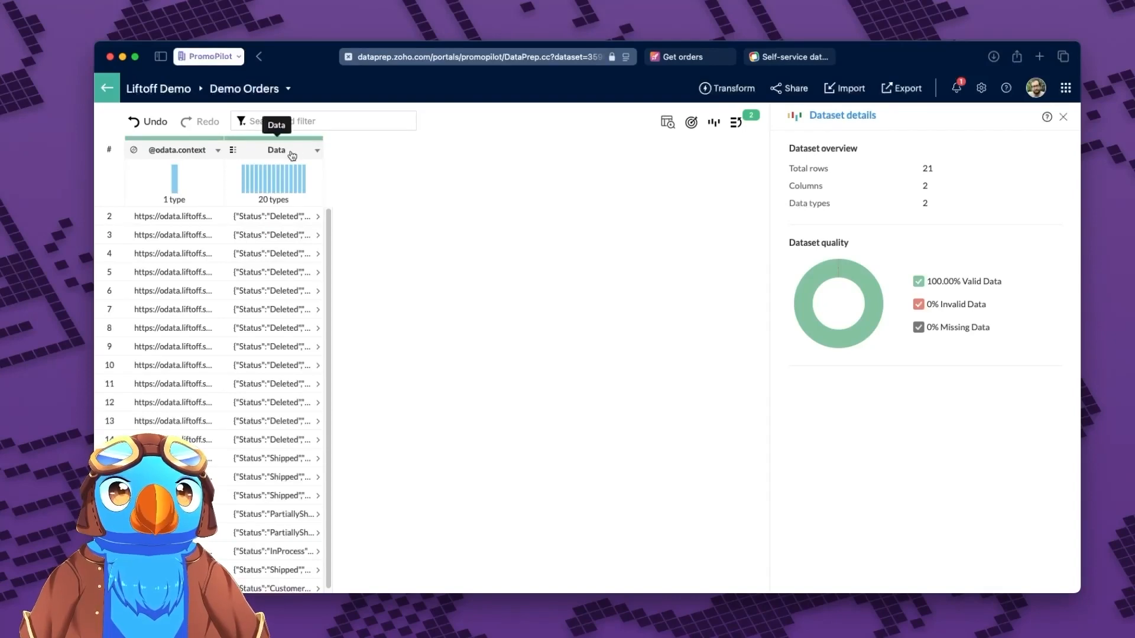
- Start an Extract from Map on the Data column and map the Status key to a column named "Status"
left_click(318, 151)
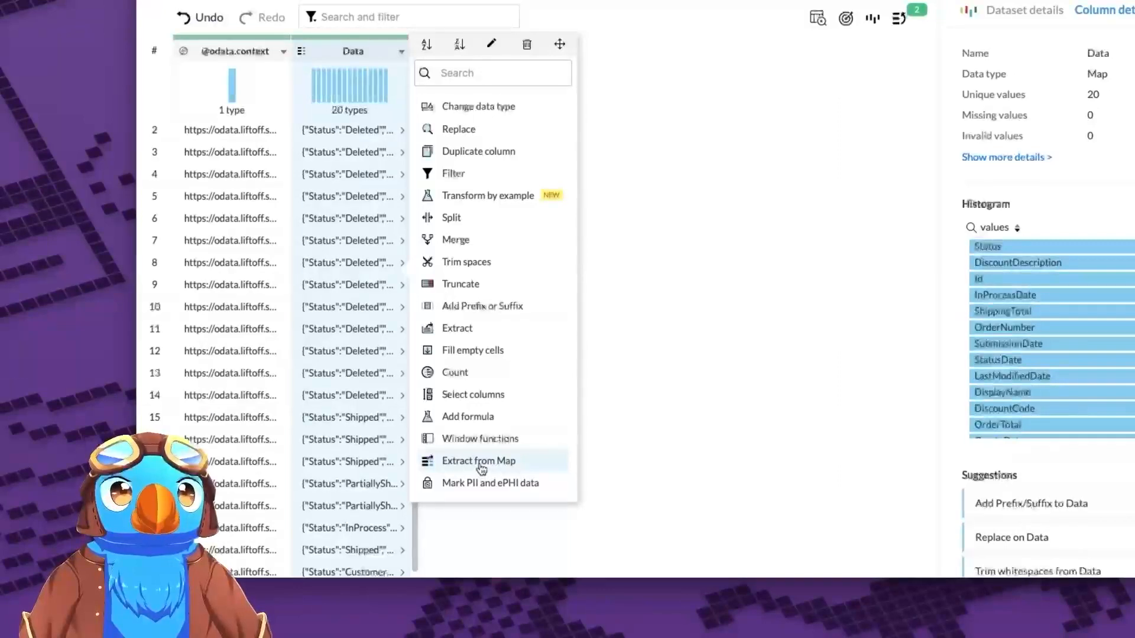
left_click(481, 466)
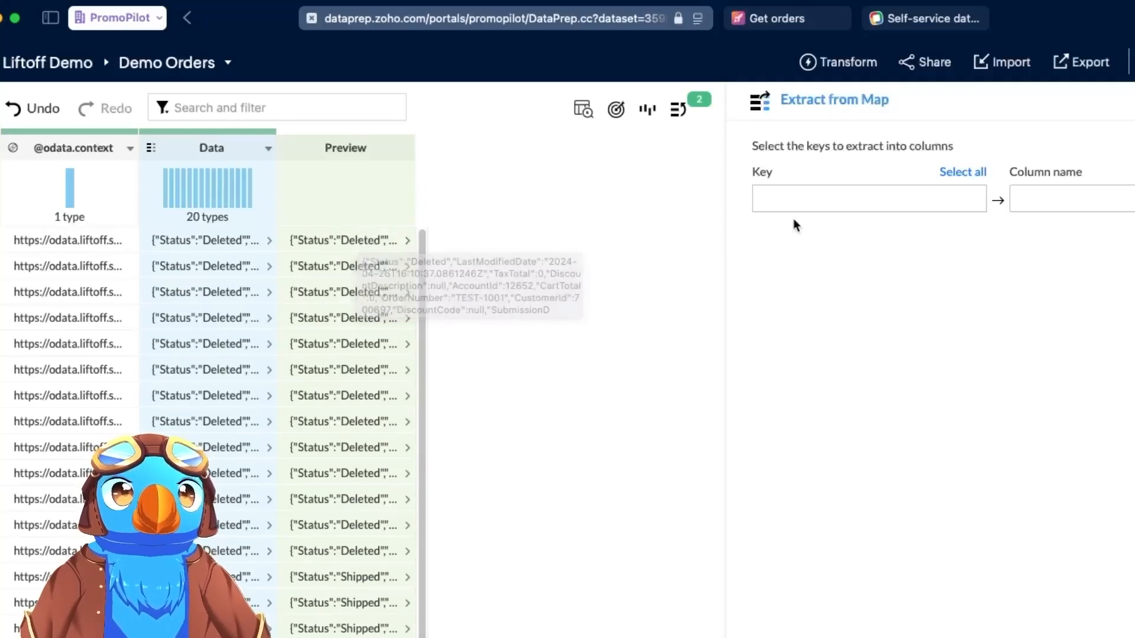
left_click(809, 201)
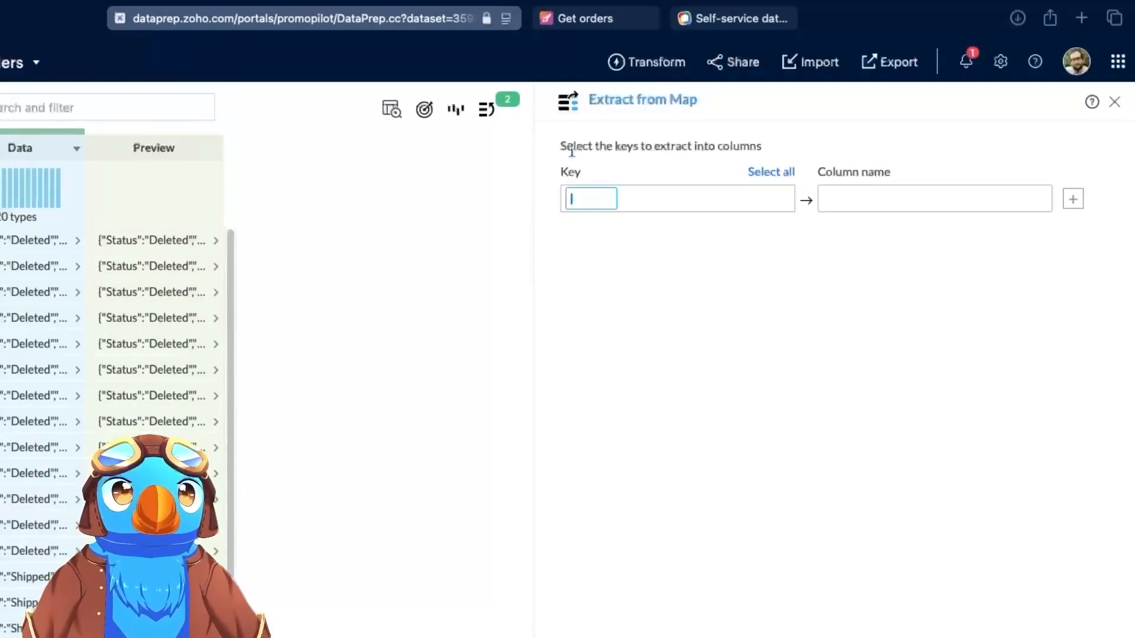
left_click(573, 197)
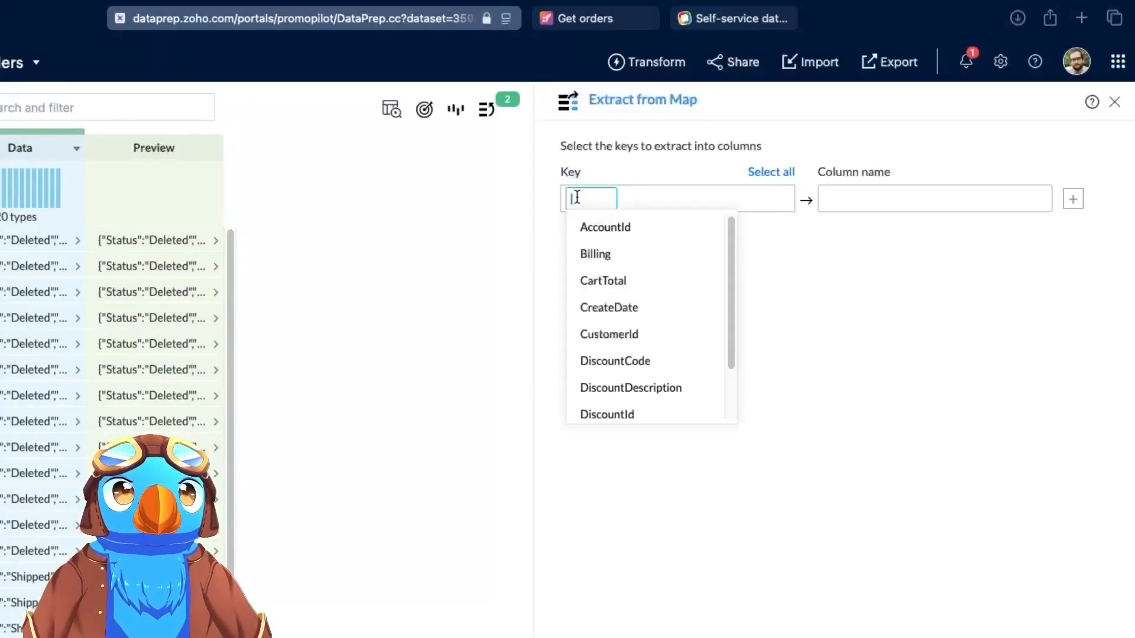
scroll(609, 260, "down", 3)
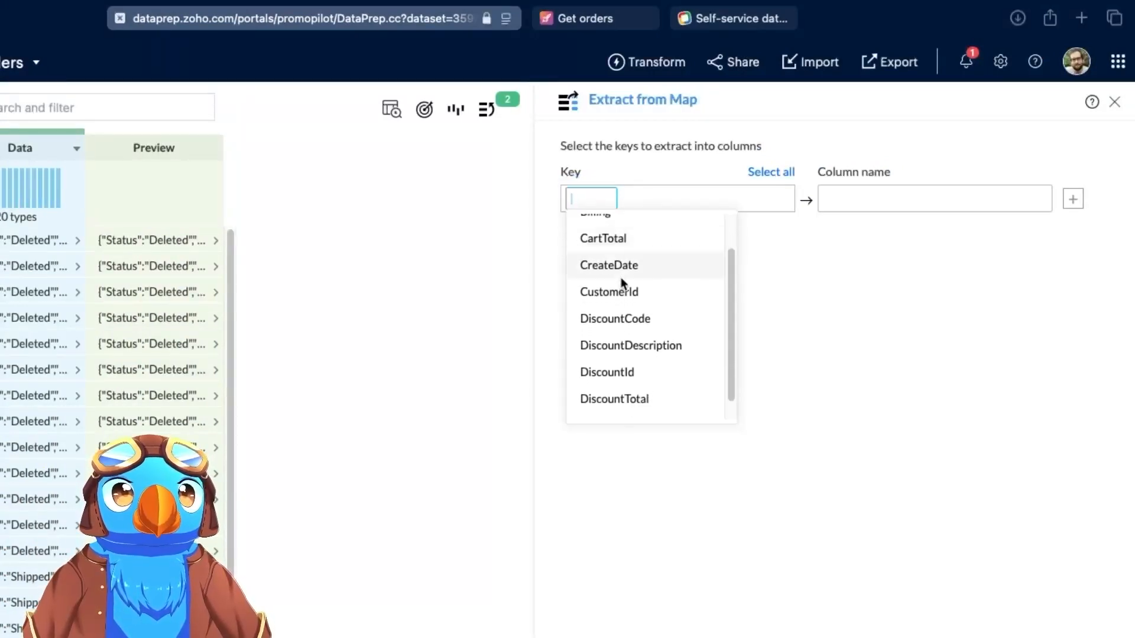
scroll(621, 278, "up", 3)
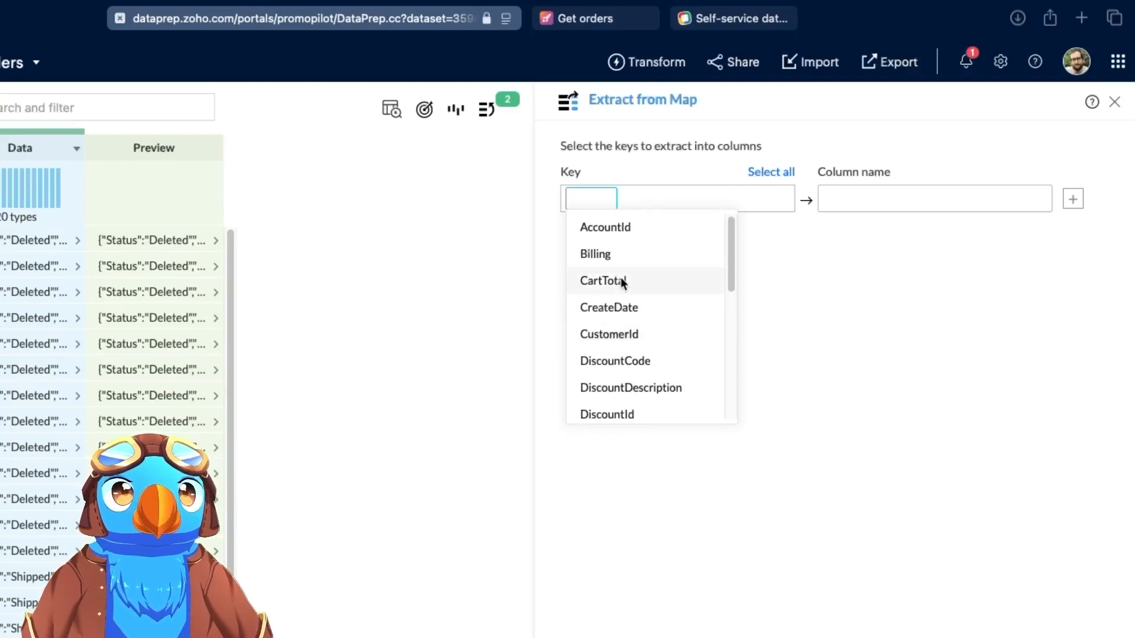
scroll(621, 278, "down", 5)
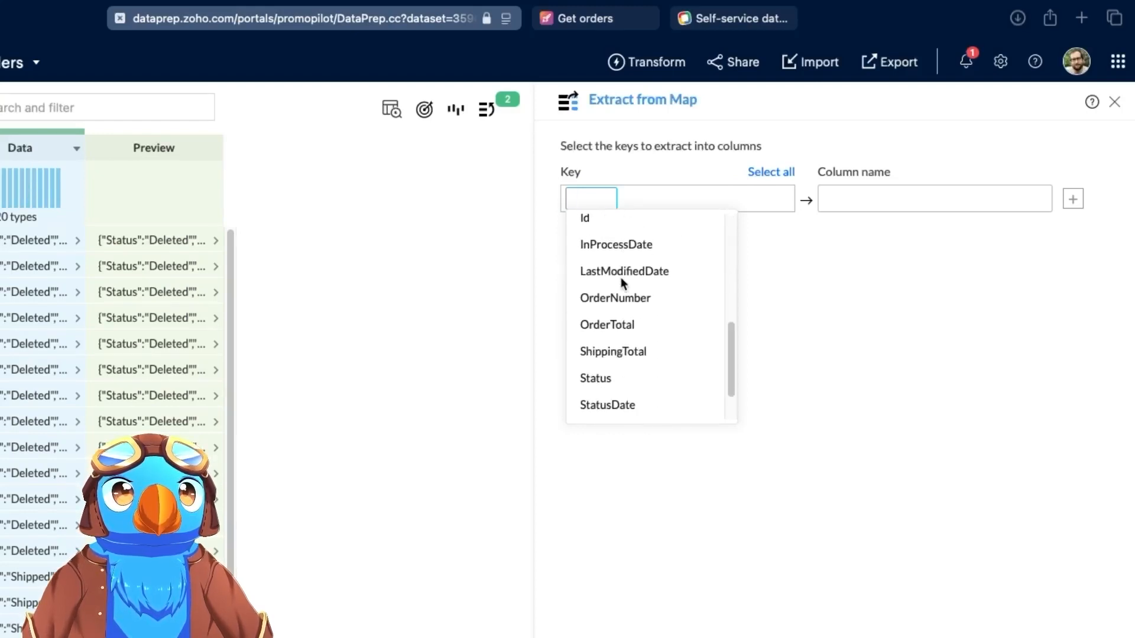
left_click(595, 383)
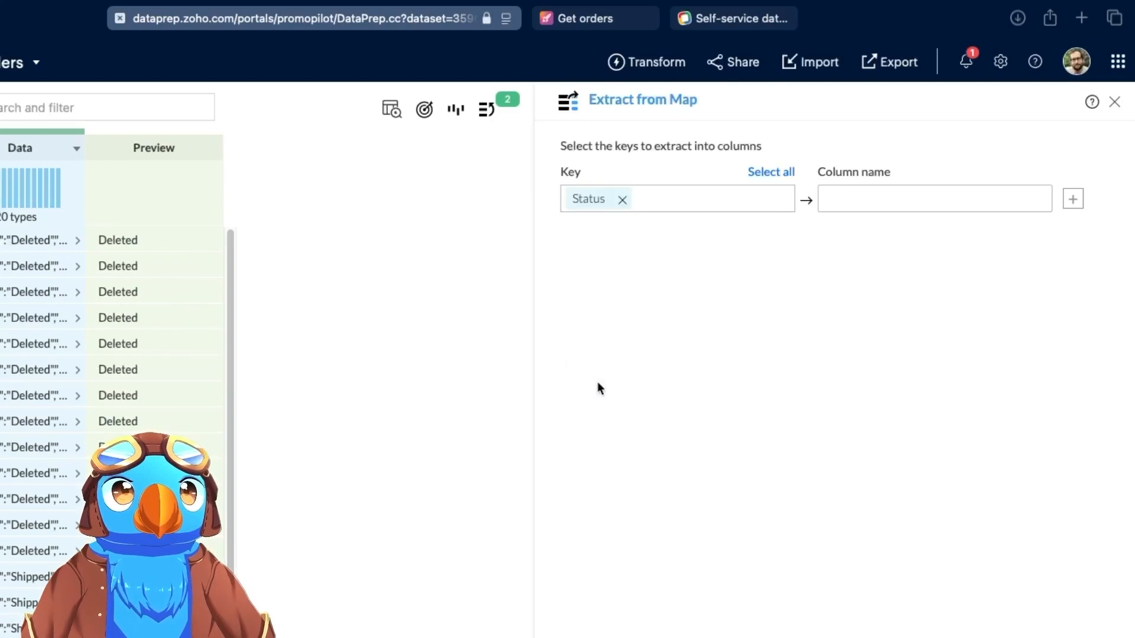
left_click(845, 198)
type("Dtatus")
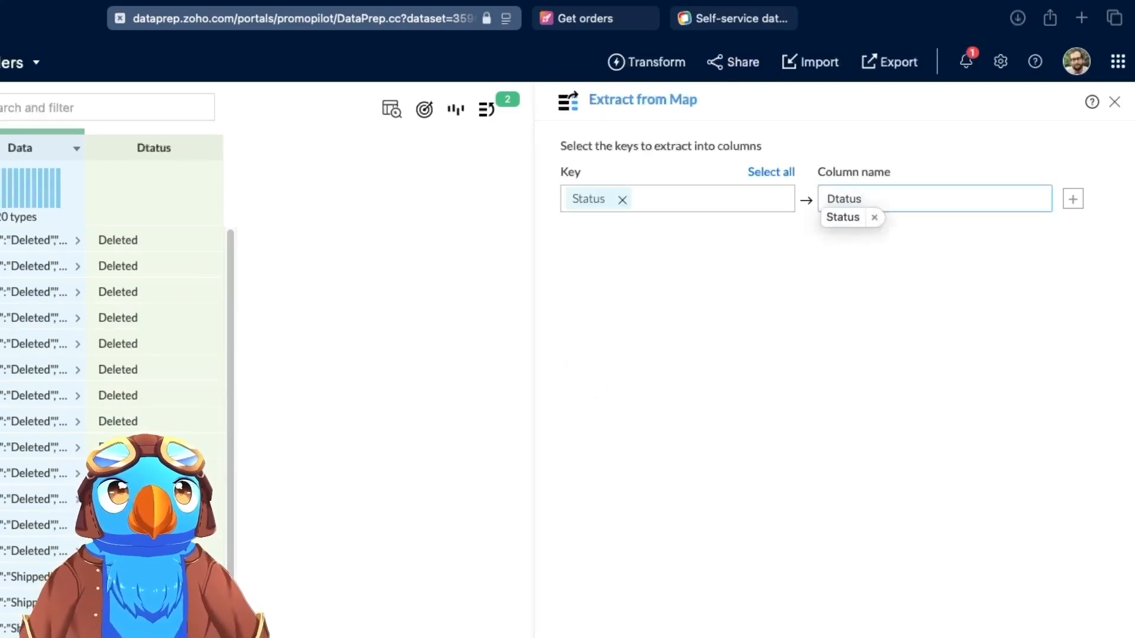
key("super+a")
type("Status")
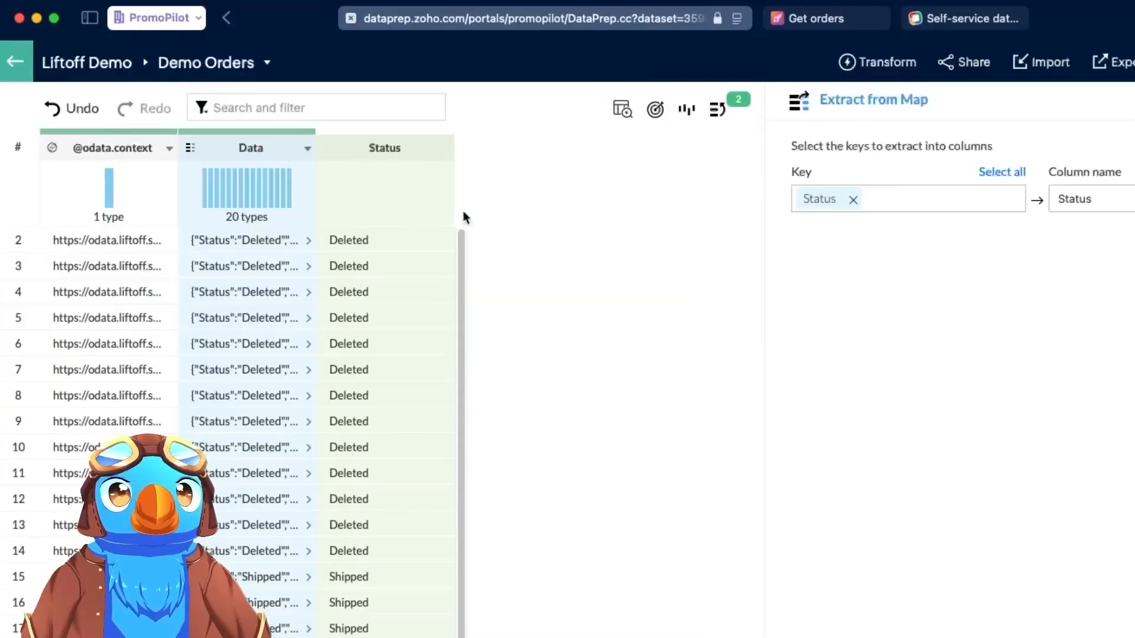
- Add a second key to the map extraction, mapping OrderNumber to a column named "Order Number"
left_click(1098, 199)
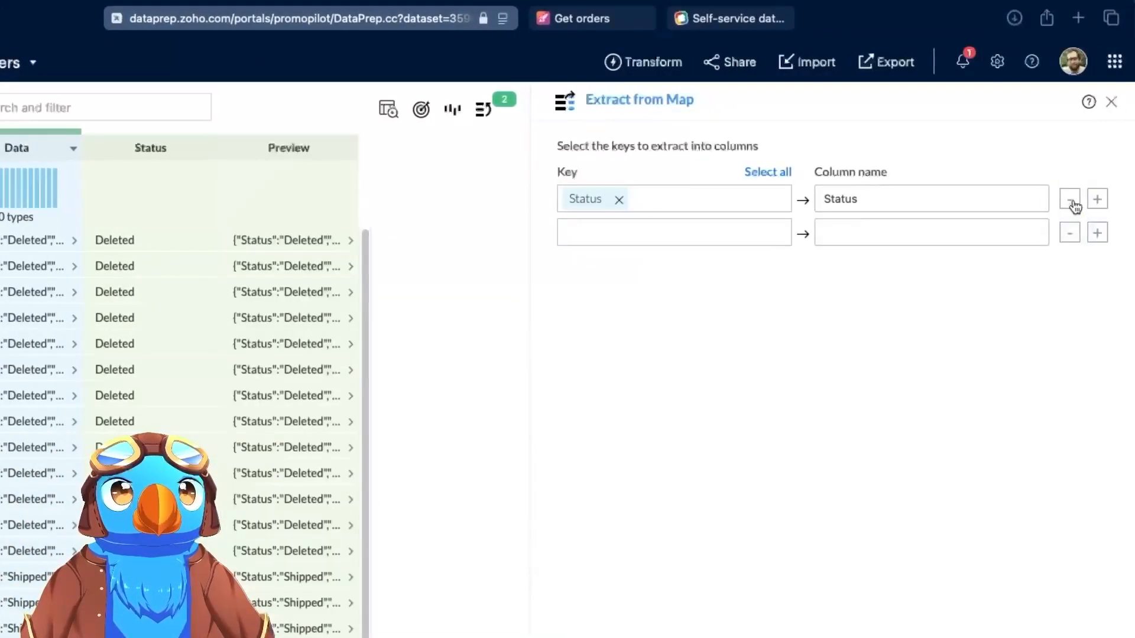
left_click(657, 234)
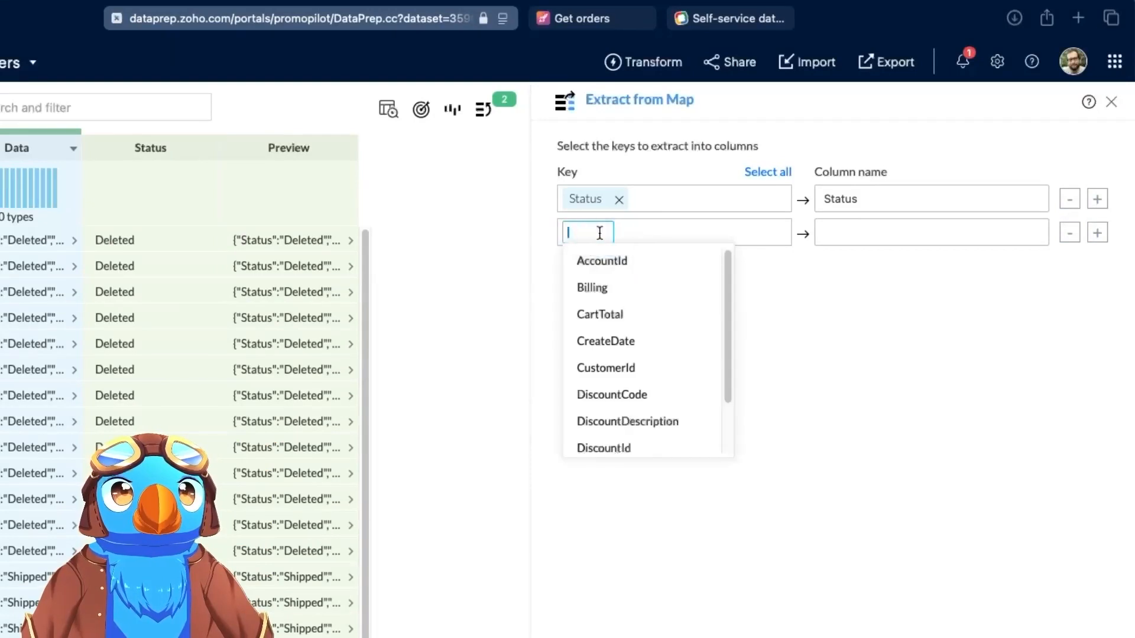
scroll(627, 331, "down", 5)
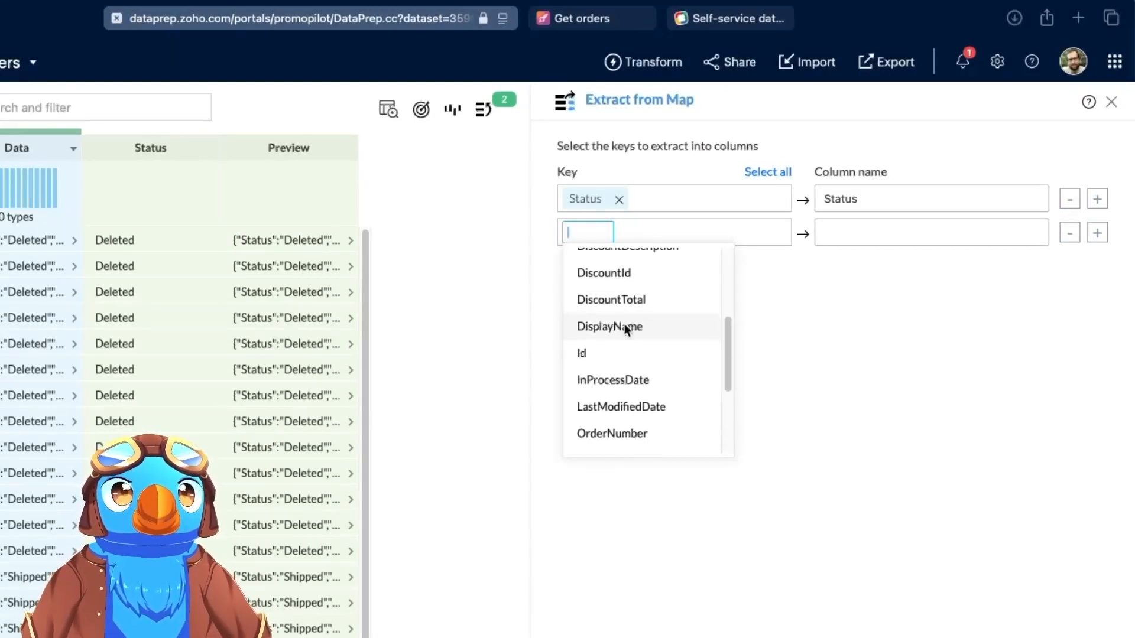
scroll(626, 329, "down", 3)
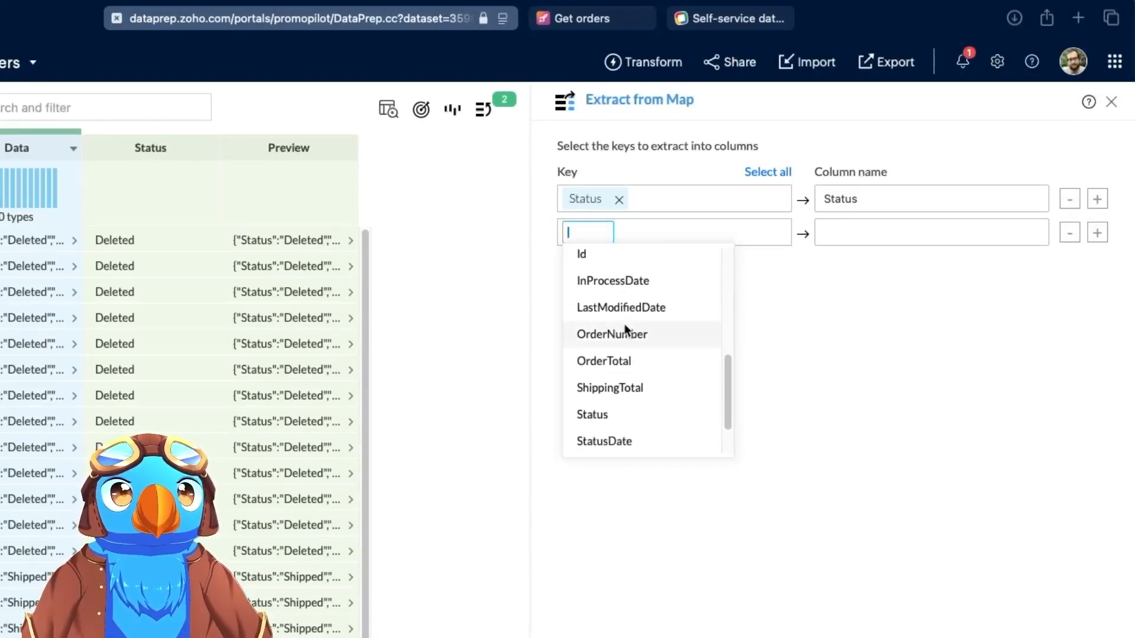
left_click(621, 332)
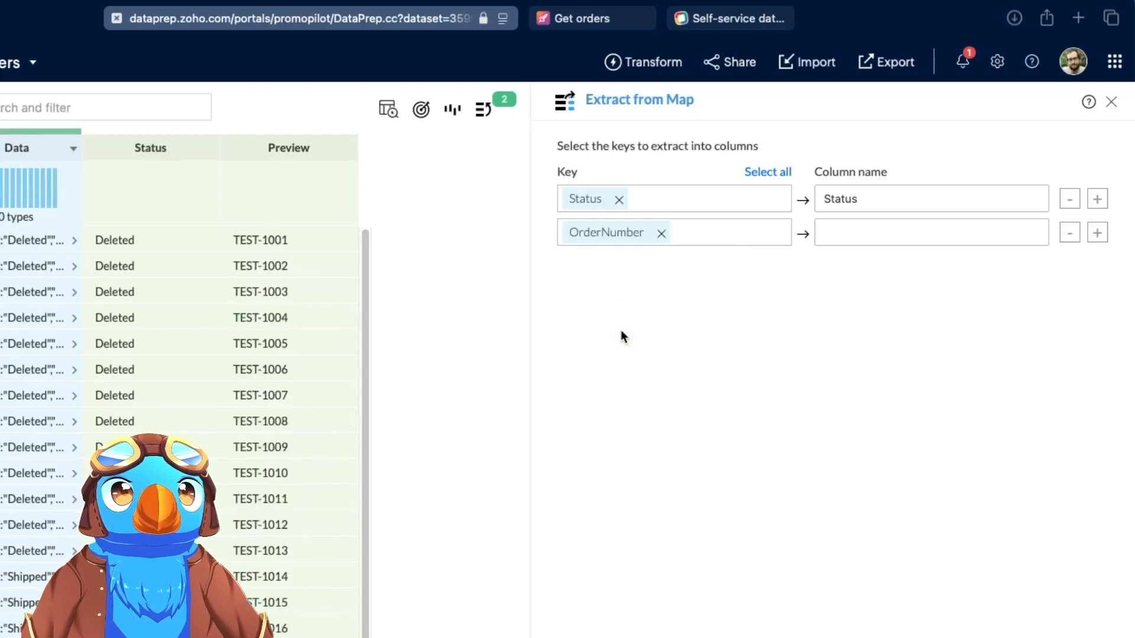
left_click(850, 232)
type("O")
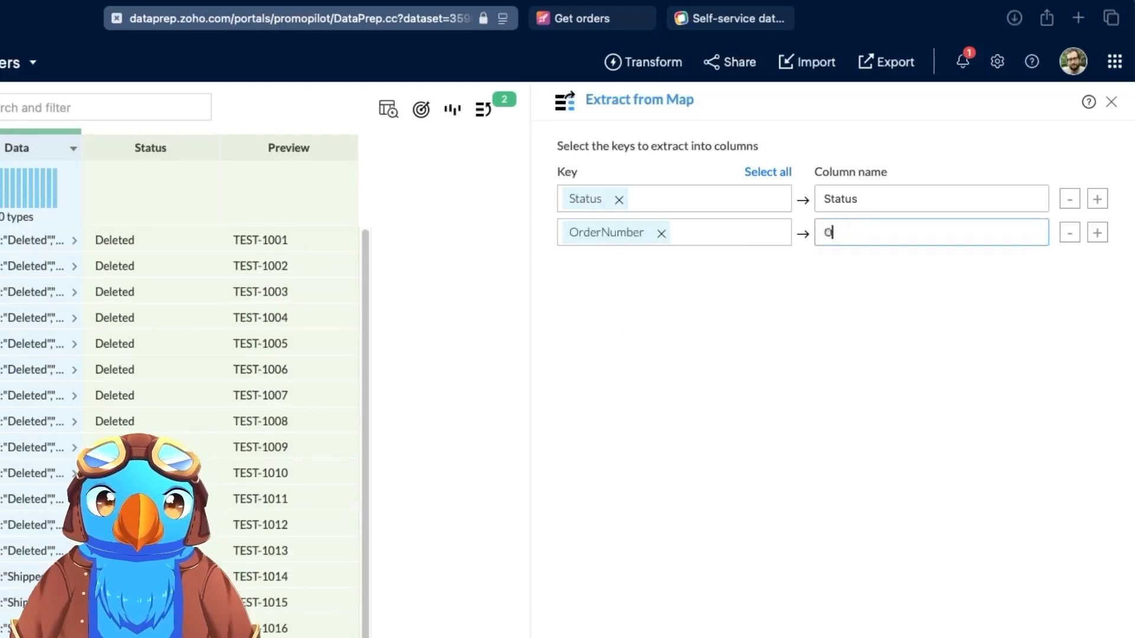
type("rder Number")
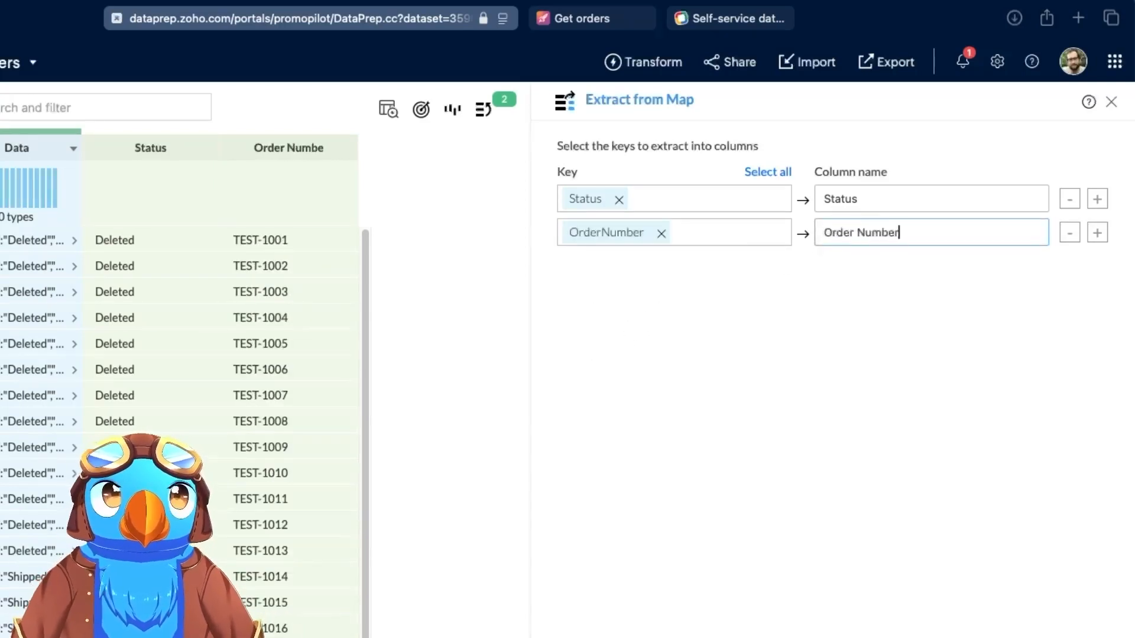
- Add a third key to the map extraction, mapping InProcessDate to a column named "In Process Date"
left_click(1097, 233)
left_click(588, 269)
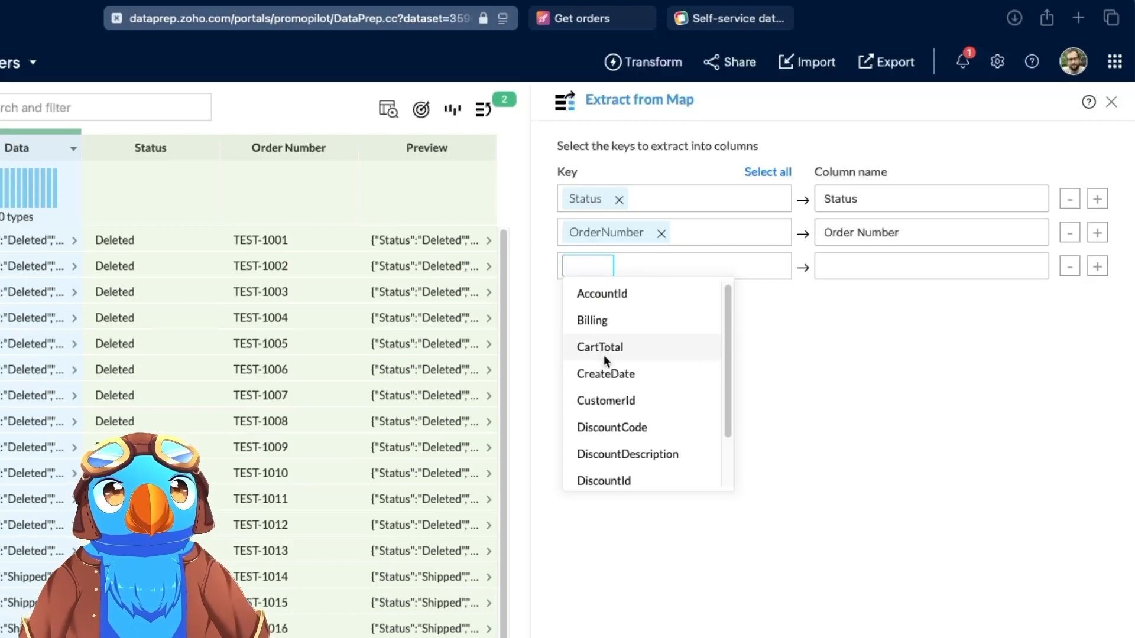
scroll(603, 355, "down", 5)
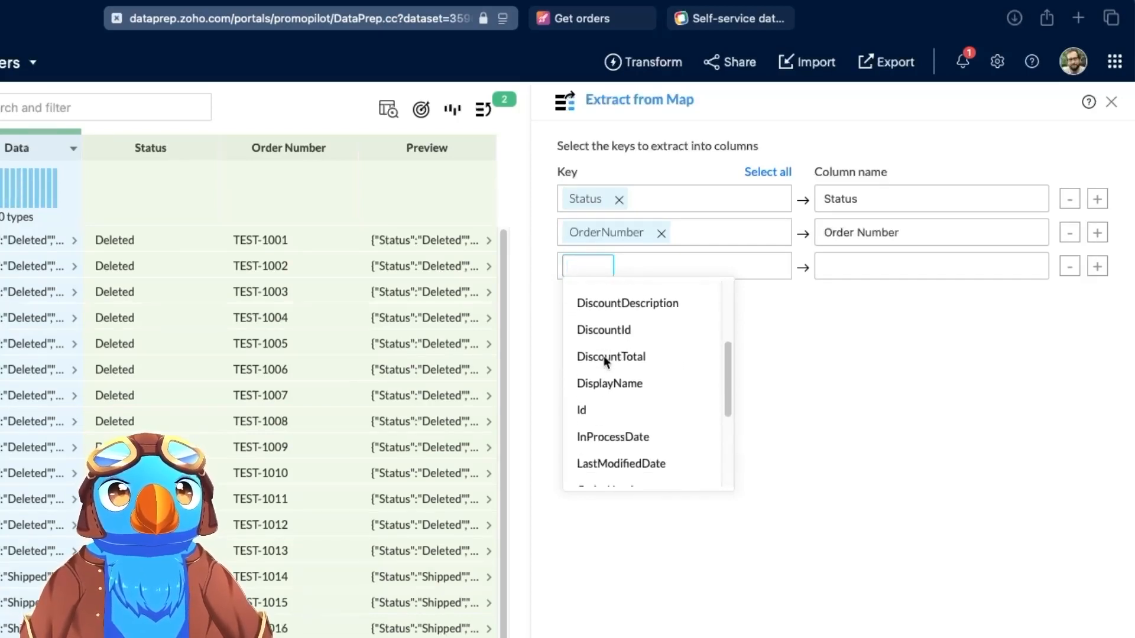
left_click(608, 427)
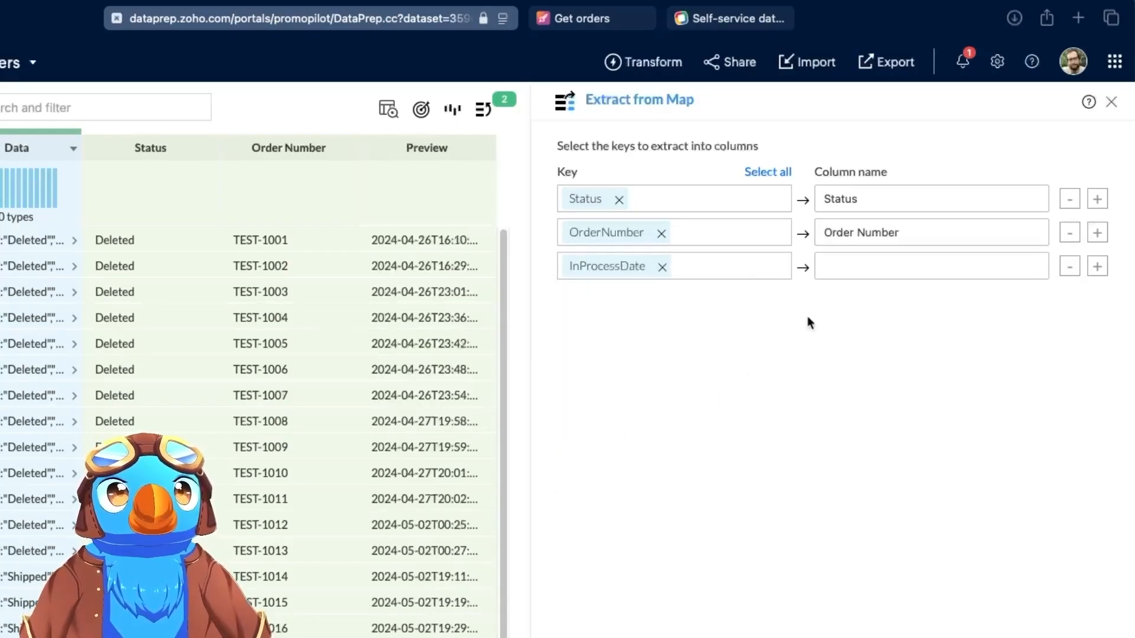
left_click(866, 268)
type("In ")
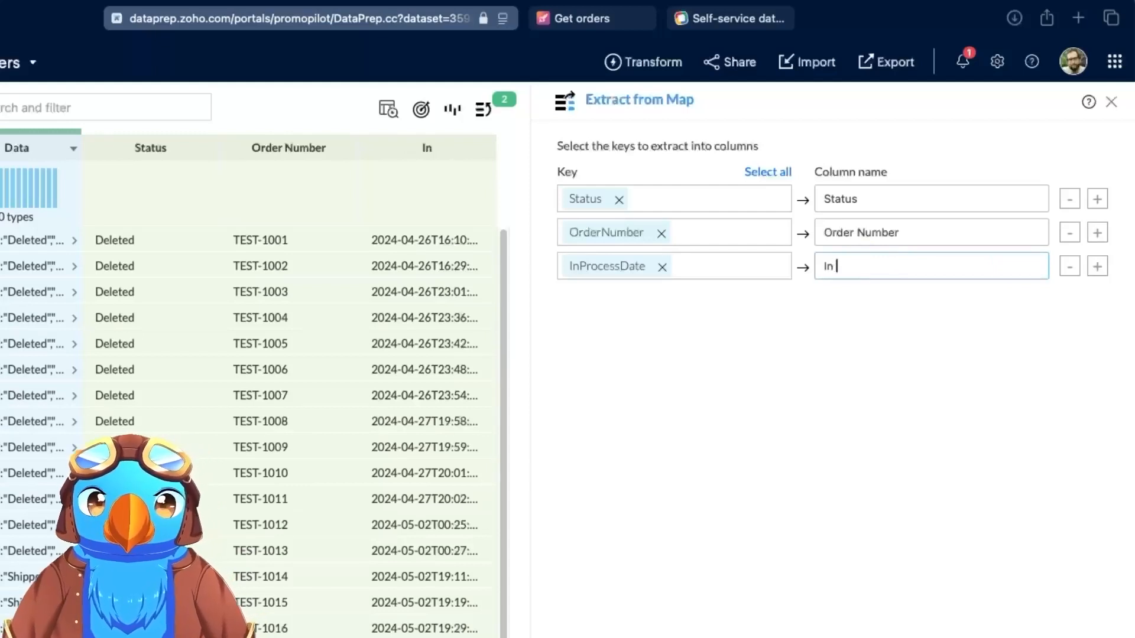
type("Process Date")
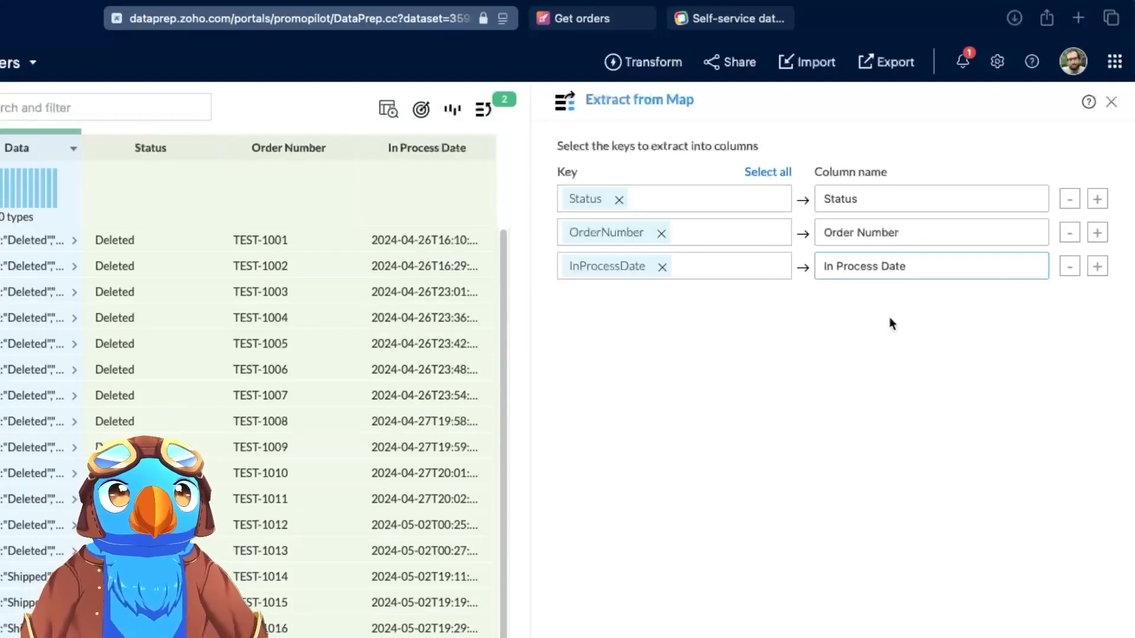
left_click(743, 314)
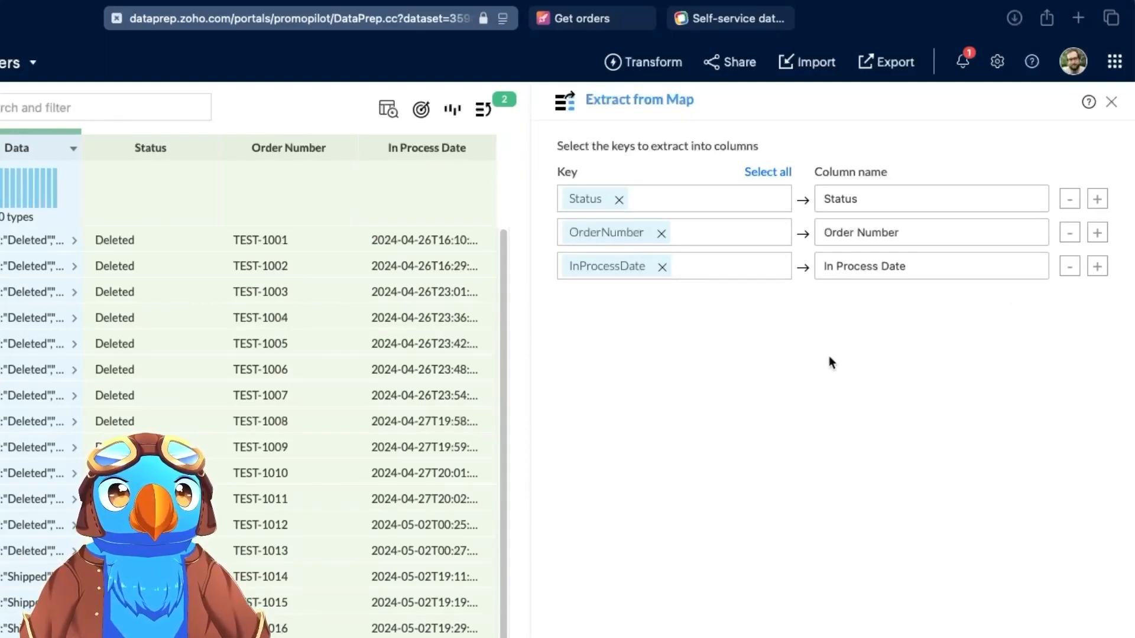
- Check the Billing object in the Get orders API response, and map the nested Billing > Address1 key to a column named "Address 1"
left_click(608, 21)
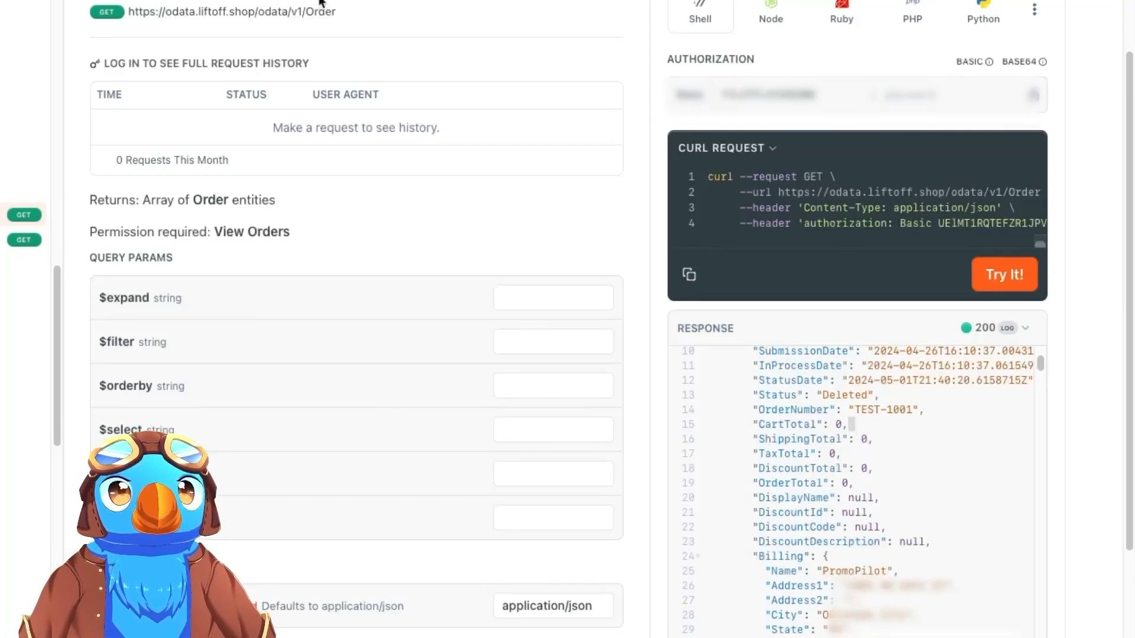
left_click(153, 1)
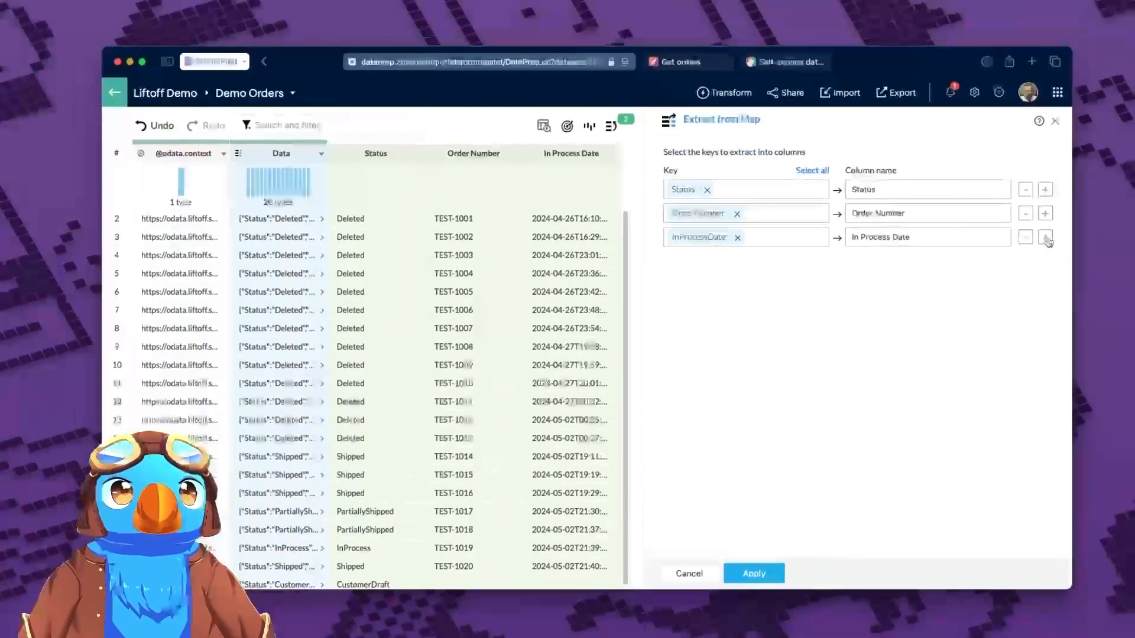
left_click(1097, 161)
left_click(706, 261)
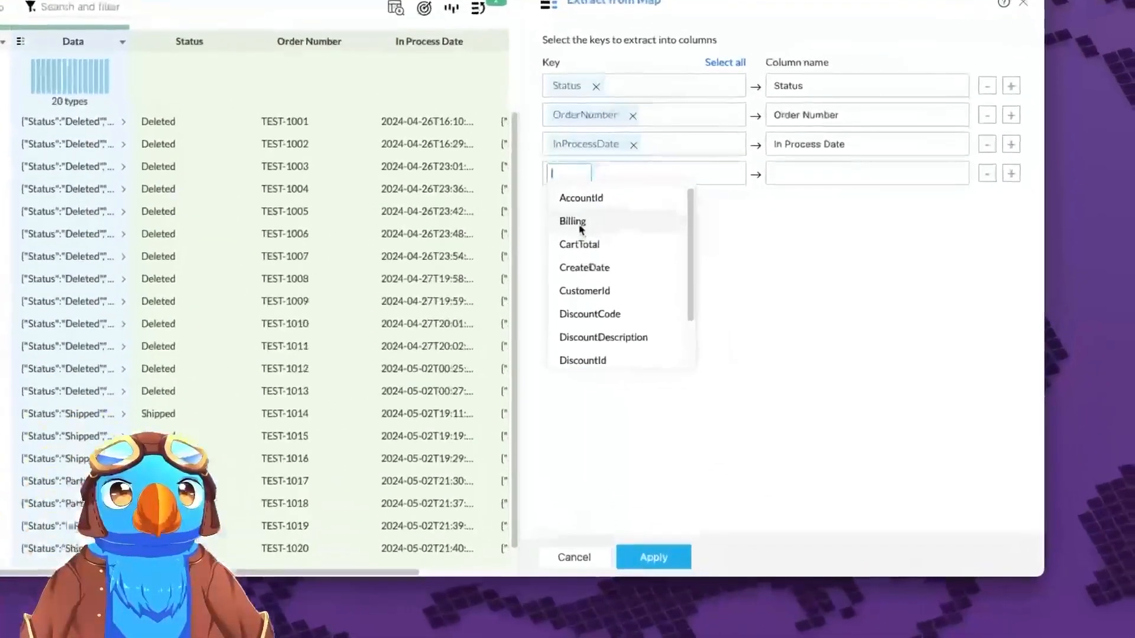
left_click(581, 227)
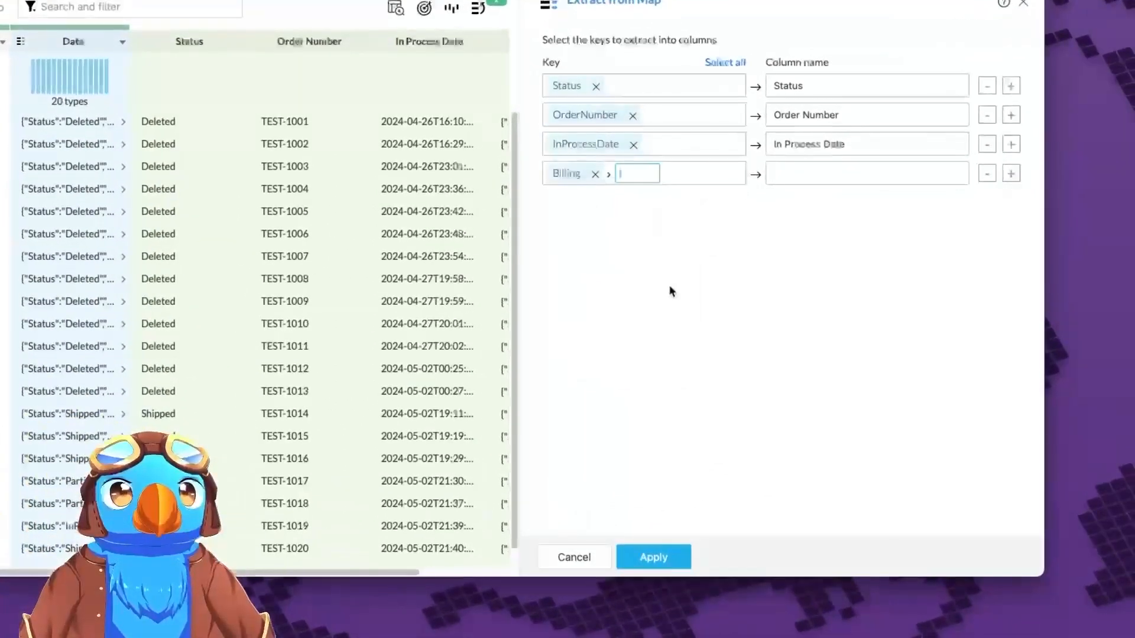
left_click(632, 176)
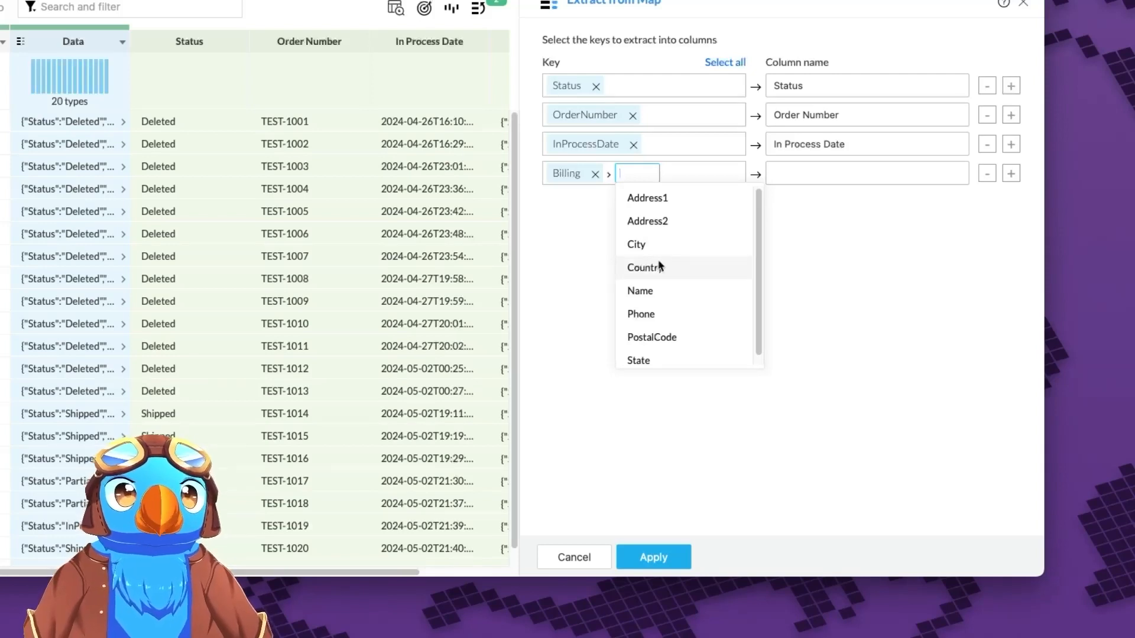
left_click(662, 201)
left_click(790, 175)
type("Address 1")
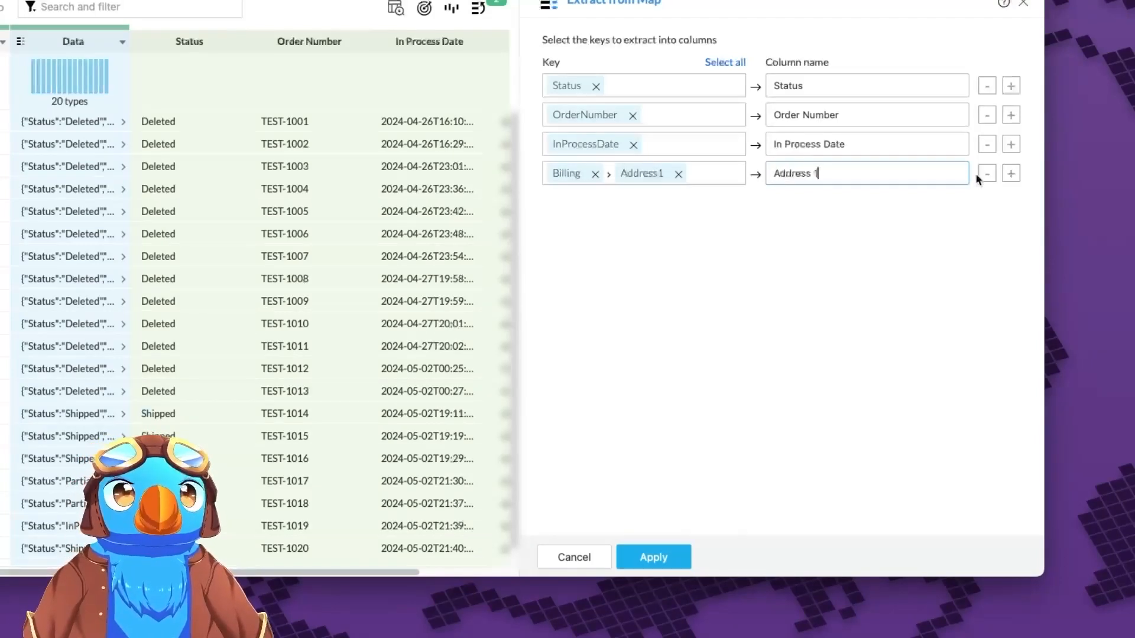
- Add a fifth key mapping the nested Billing > State key to a column named "State", and apply the map extraction
left_click(1010, 173)
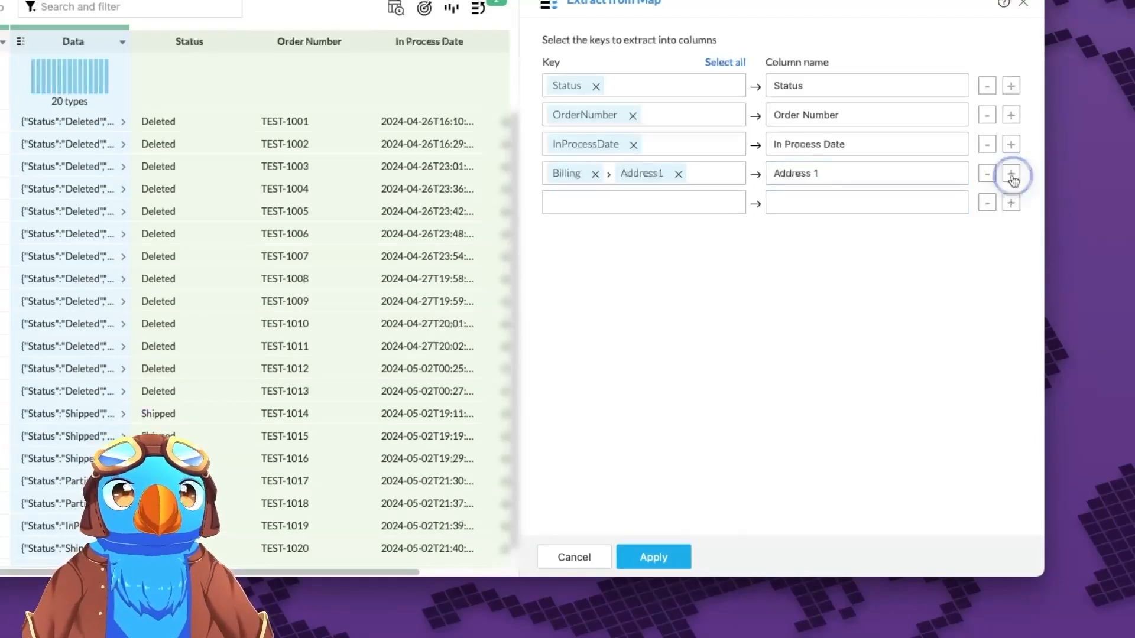
left_click(565, 202)
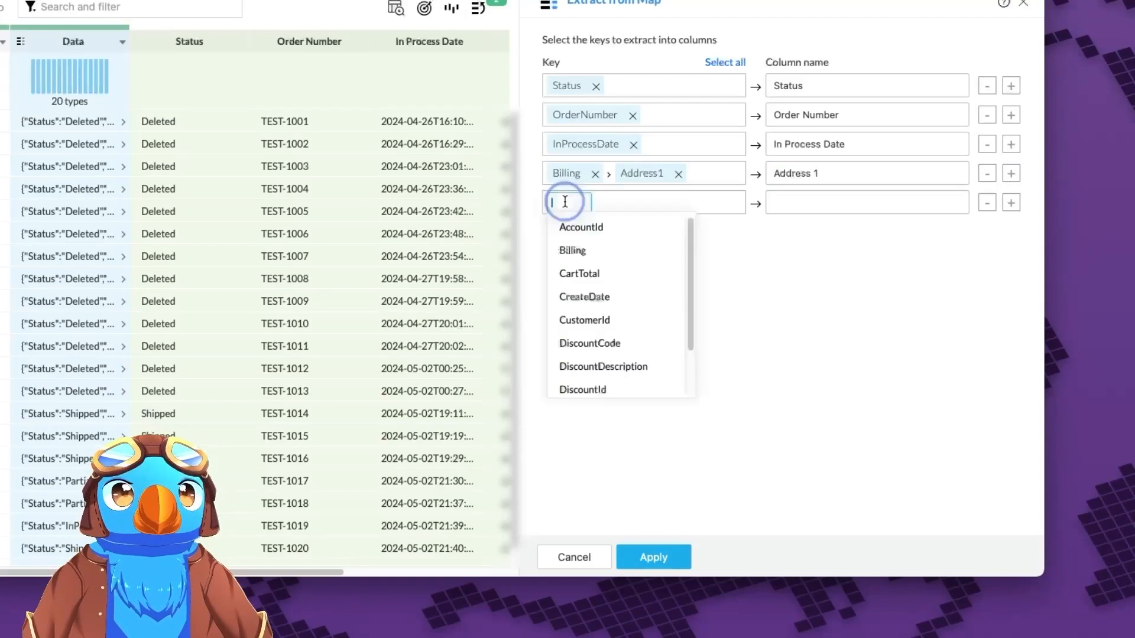
left_click(586, 252)
left_click(637, 203)
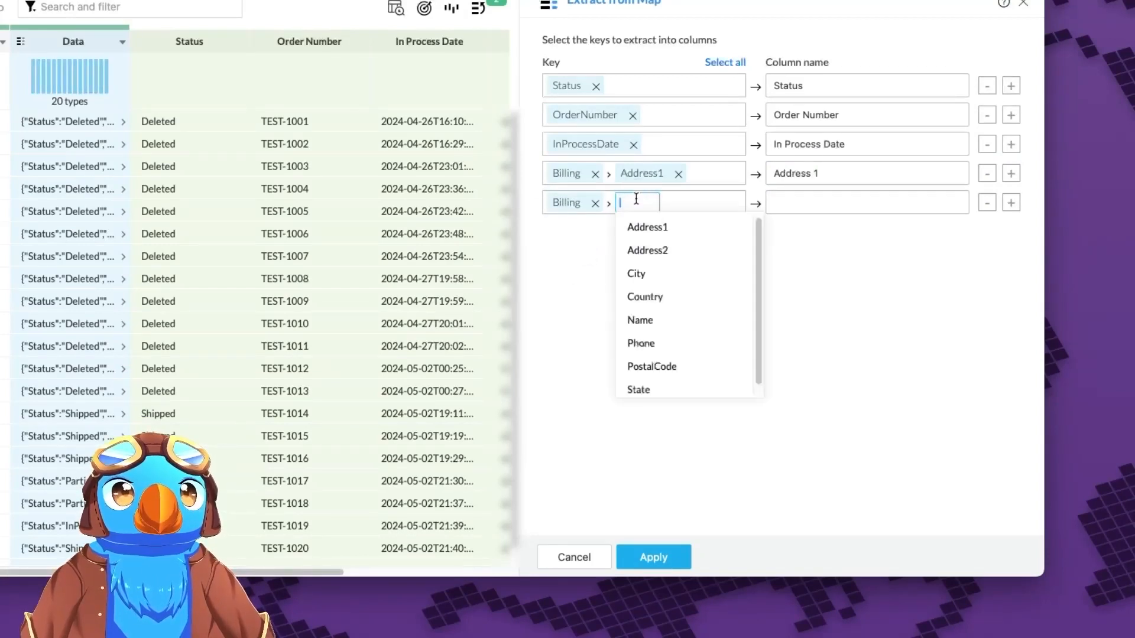
left_click(655, 387)
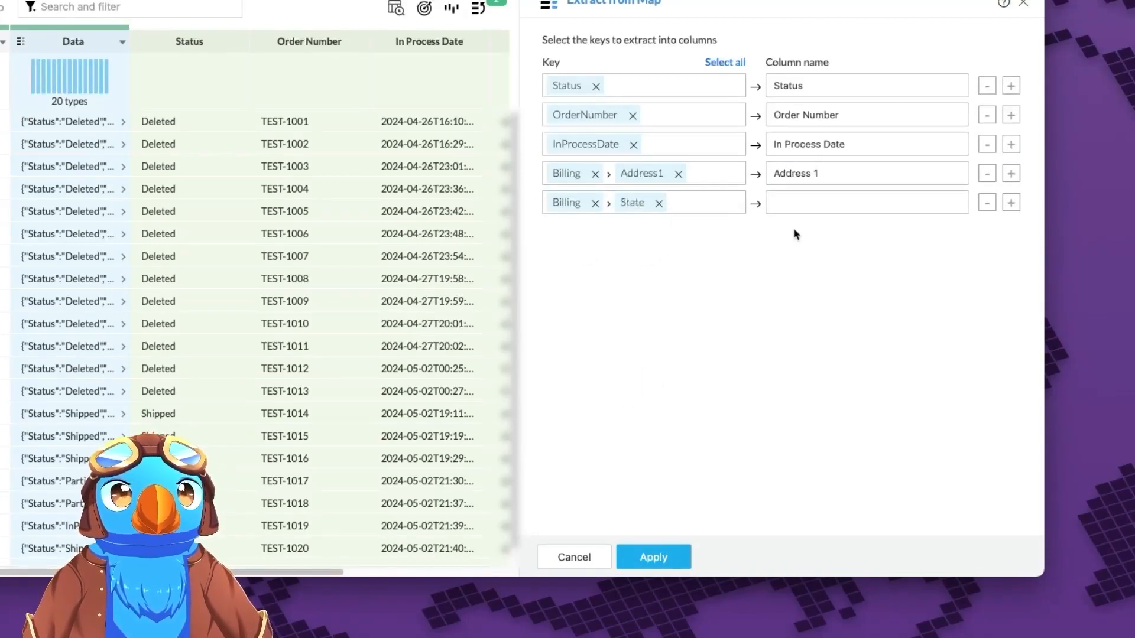
left_click(799, 201)
type("State")
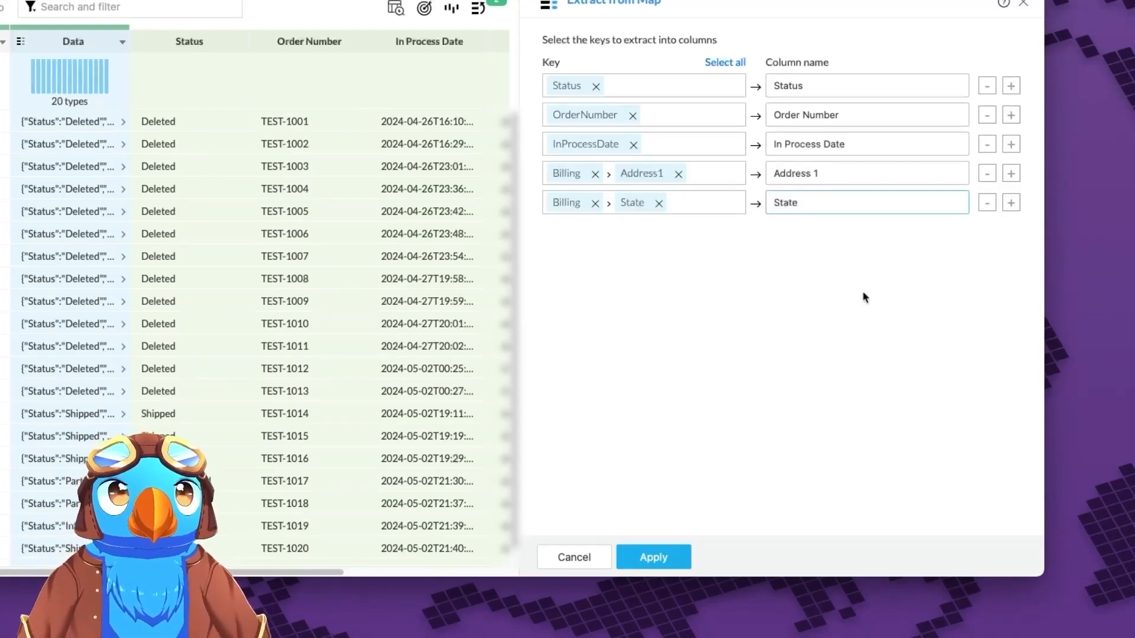
left_click(847, 335)
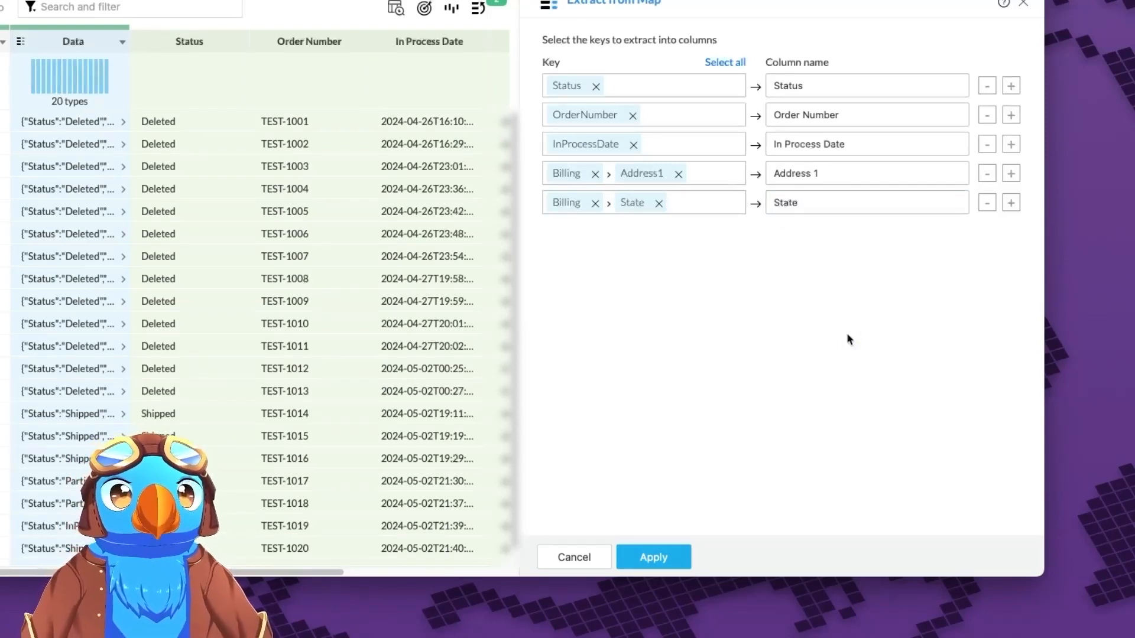
left_click(663, 556)
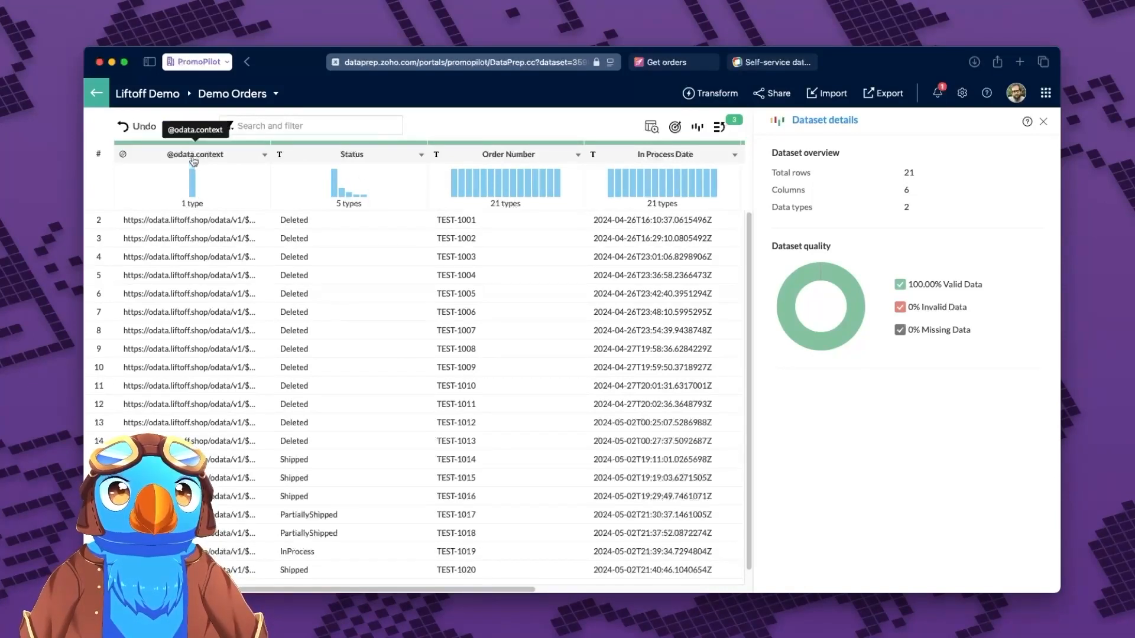
left_click(264, 154)
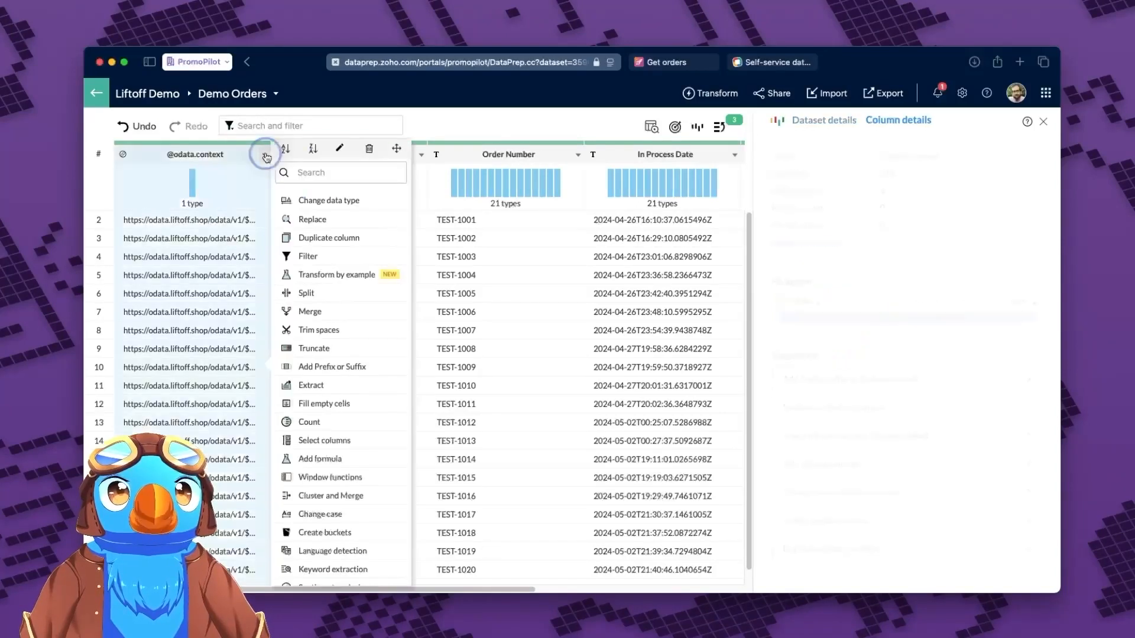
left_click(369, 152)
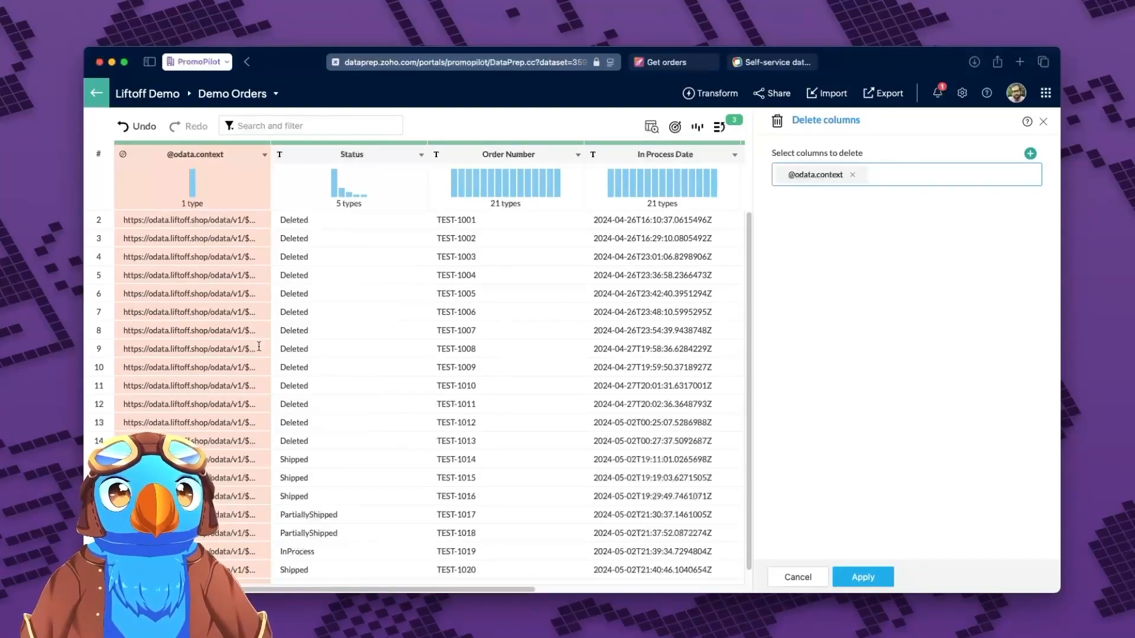
left_click(869, 582)
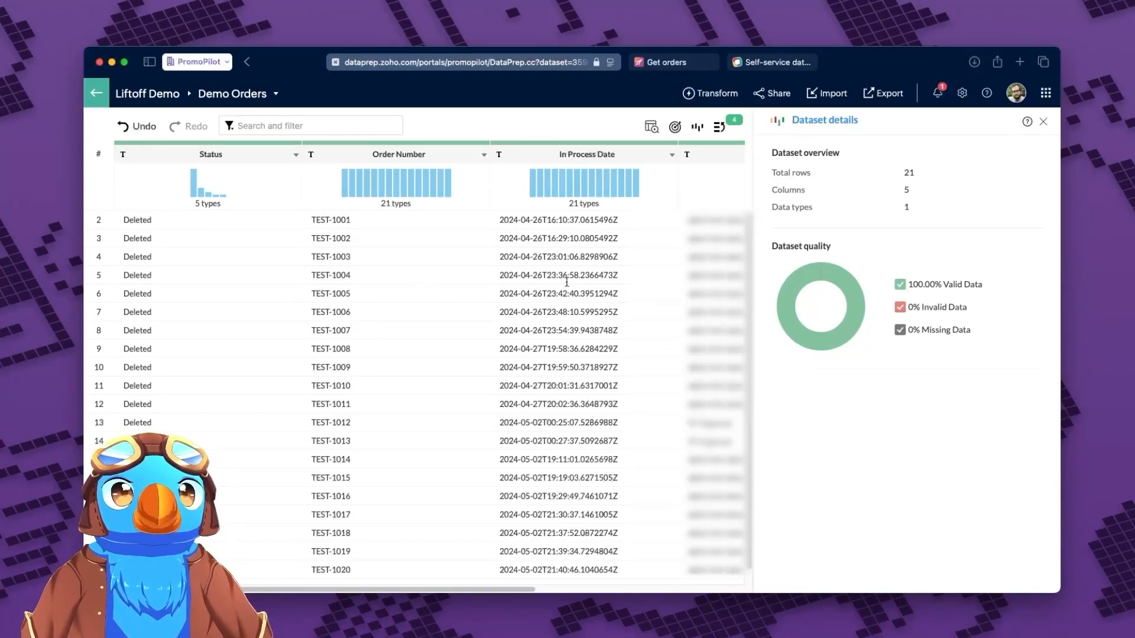
- Review the dataset's ruleset with the map extraction rule expanded, and save the ruleset as a template named "Demo Liftoff Orders"
left_click(719, 128)
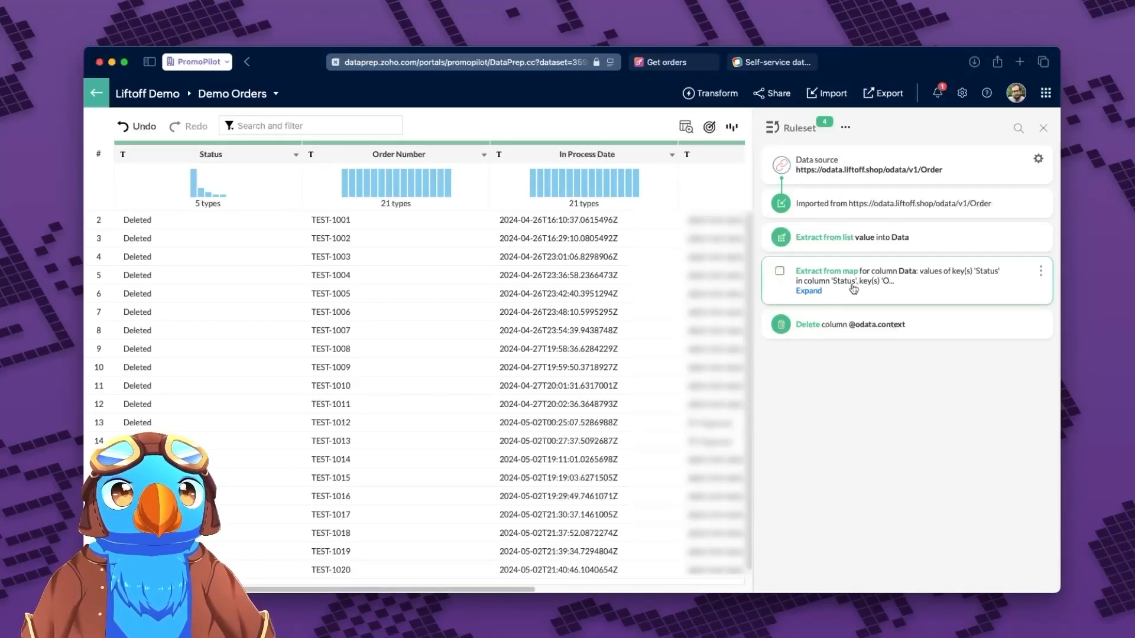
left_click(807, 291)
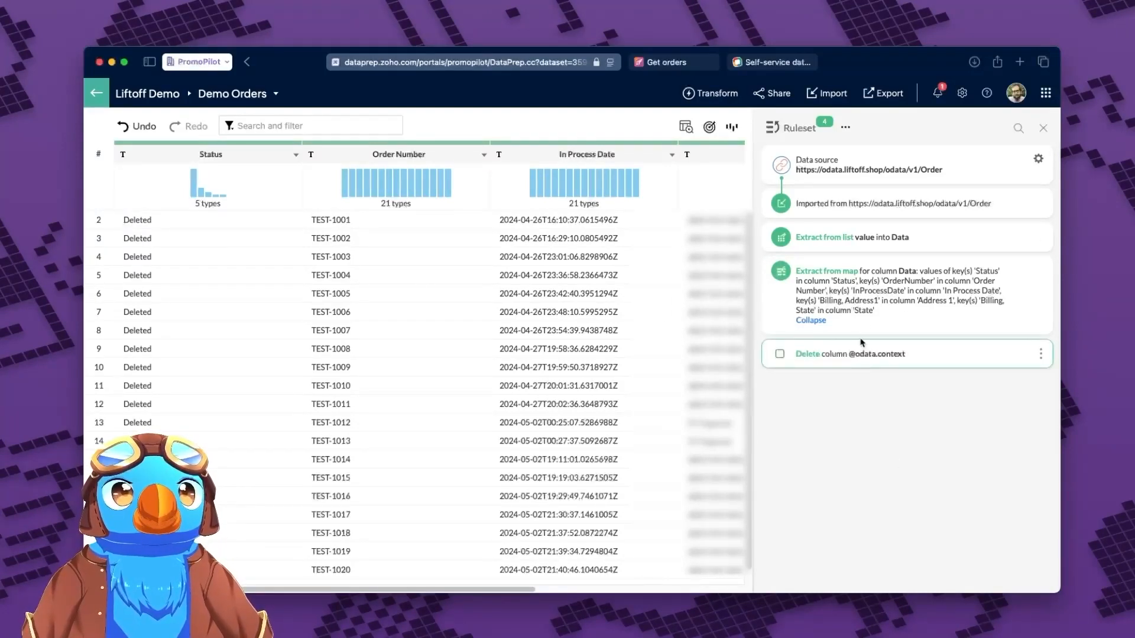
left_click(847, 131)
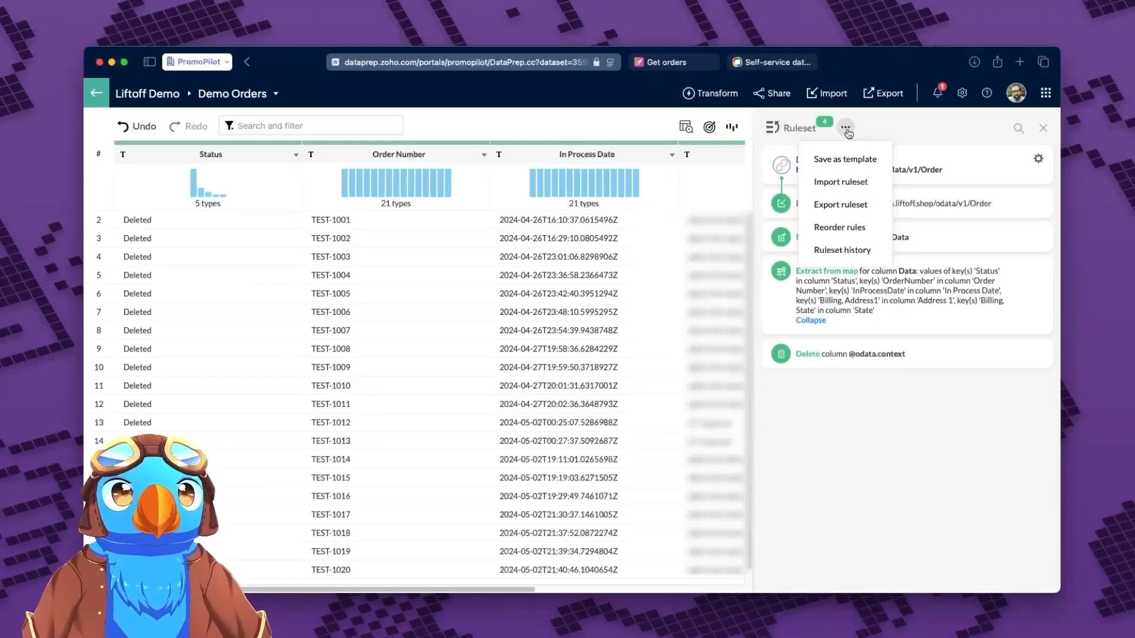
left_click(850, 159)
type("Demo Liftoff Orders")
left_click(880, 249)
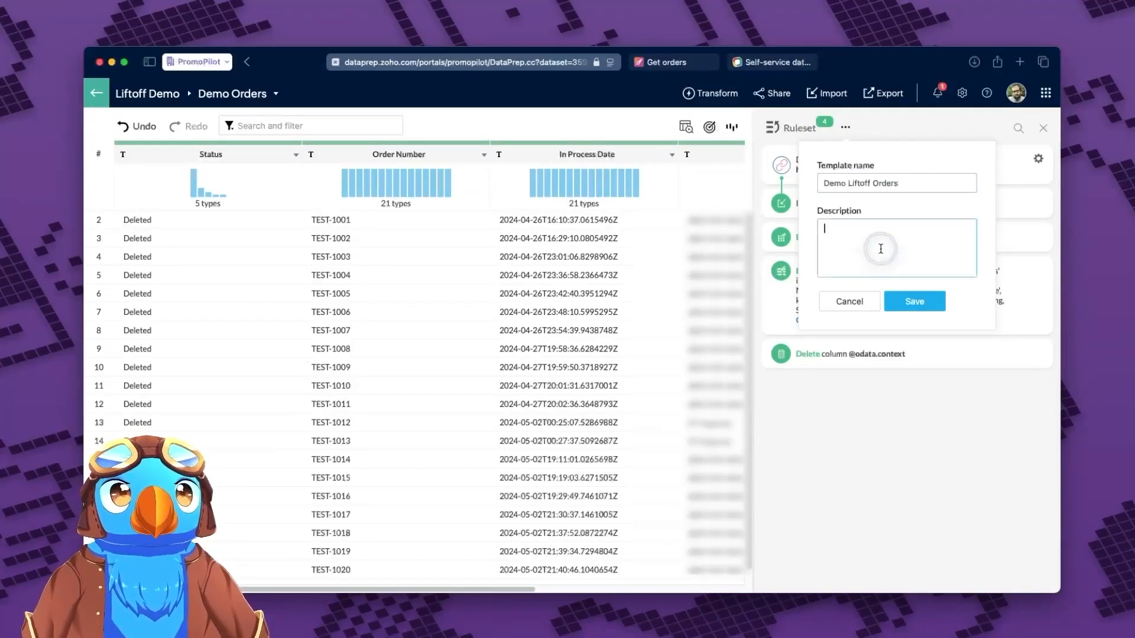
left_click(907, 300)
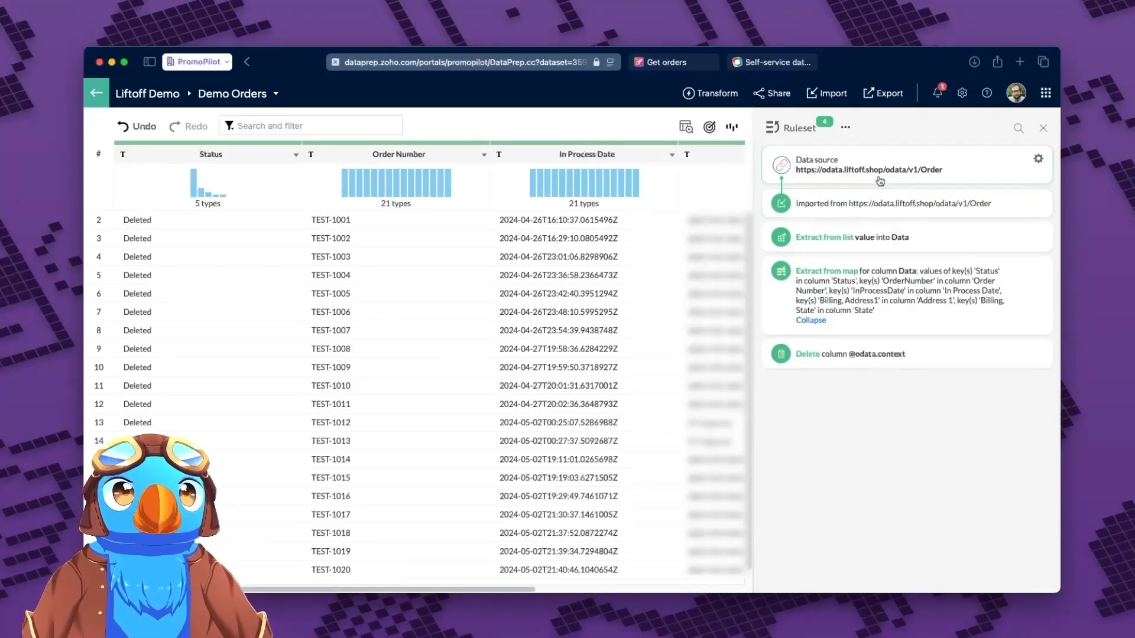
- View the dataset at its original import rule in the ruleset, and look over the available ruleset options
left_click(890, 201)
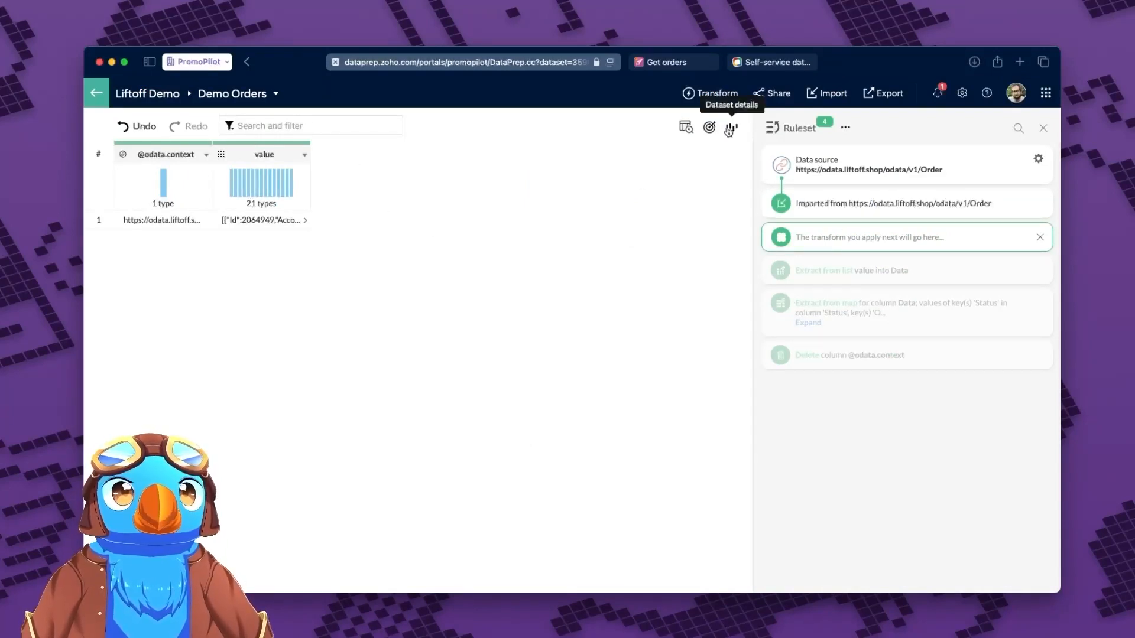
left_click(845, 127)
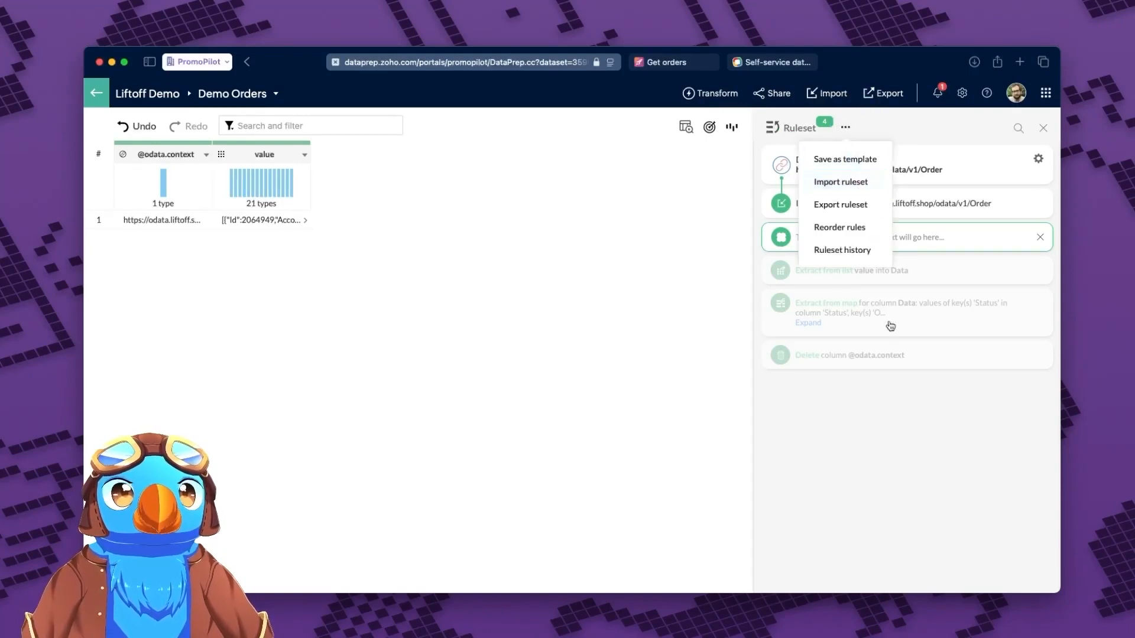
left_click(847, 127)
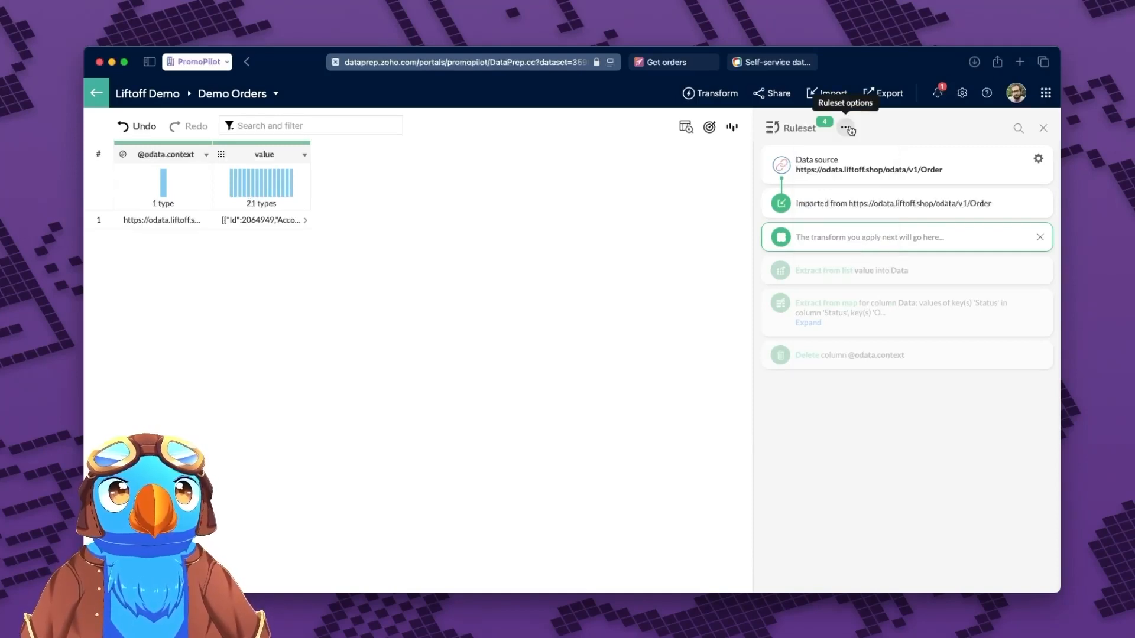
left_click(847, 128)
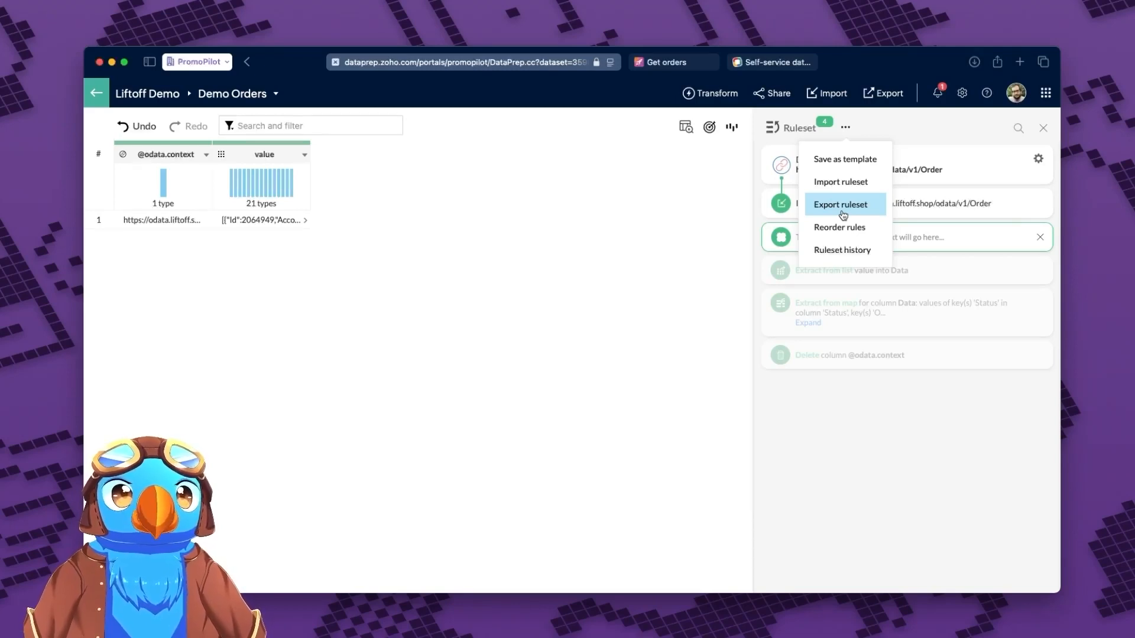
left_click(705, 355)
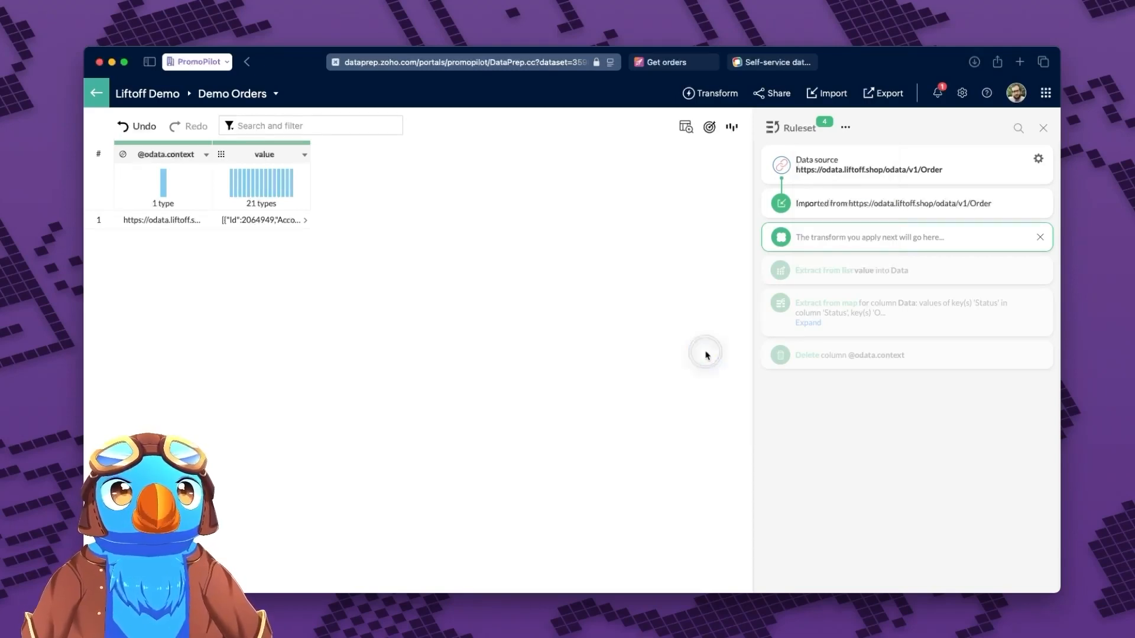